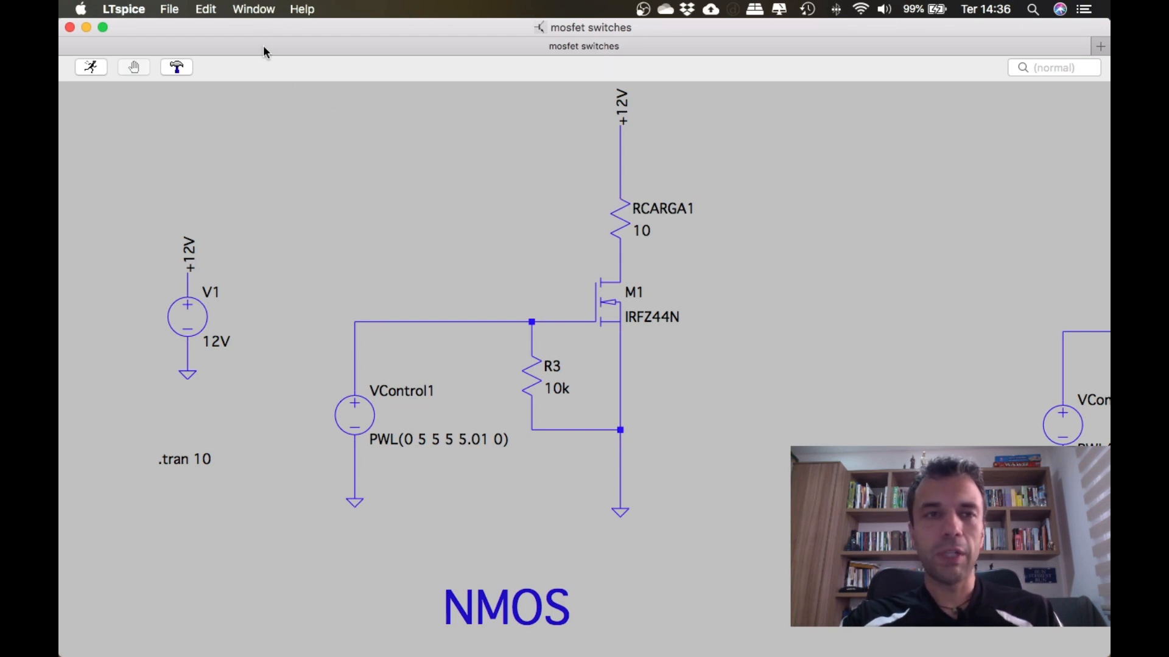
# - Bring up the mosfet switches.raw waveform, attach a cursor to I(Rcarga1) and position it at about 7 s
pyautogui.click(256, 11)
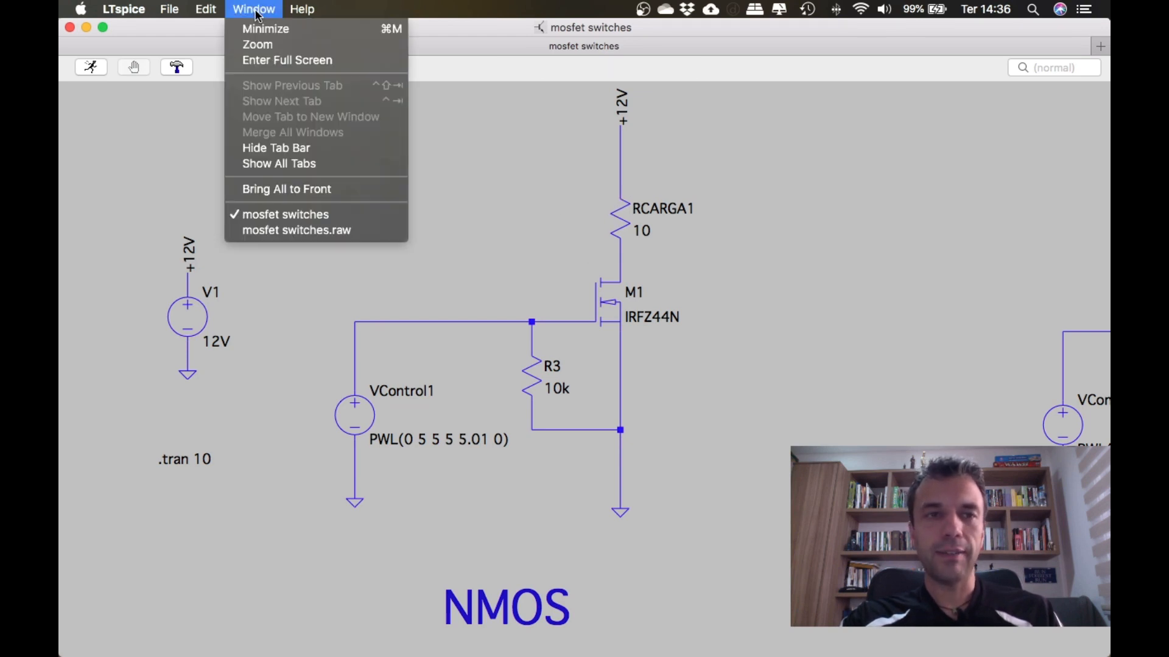
pyautogui.click(294, 231)
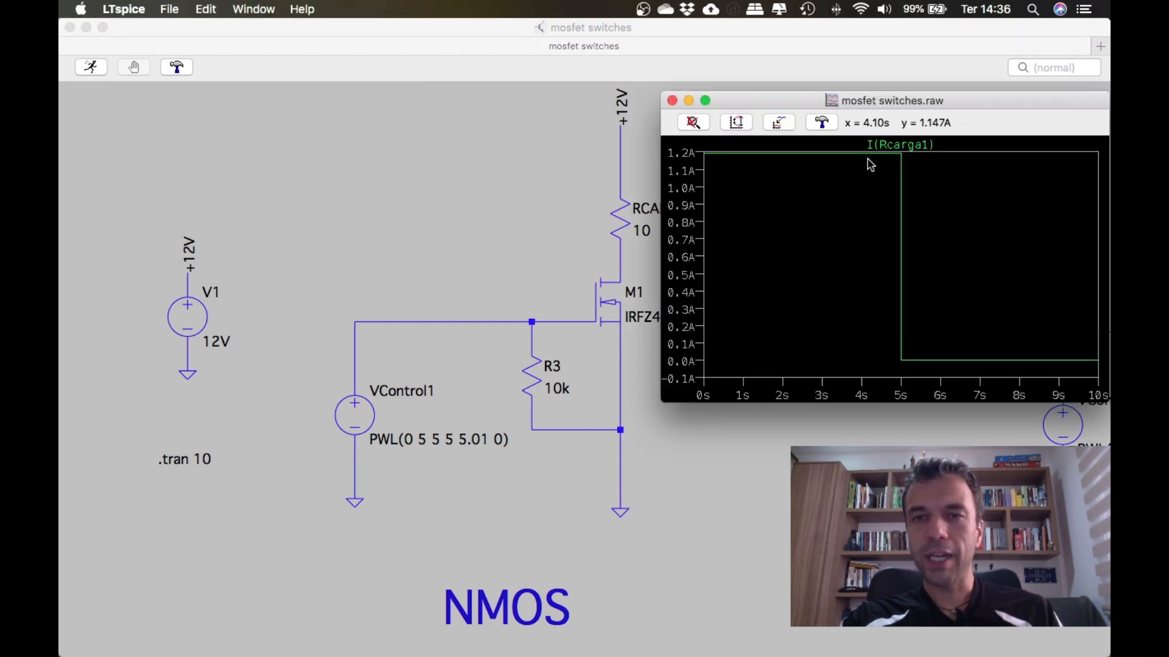
pyautogui.click(900, 144)
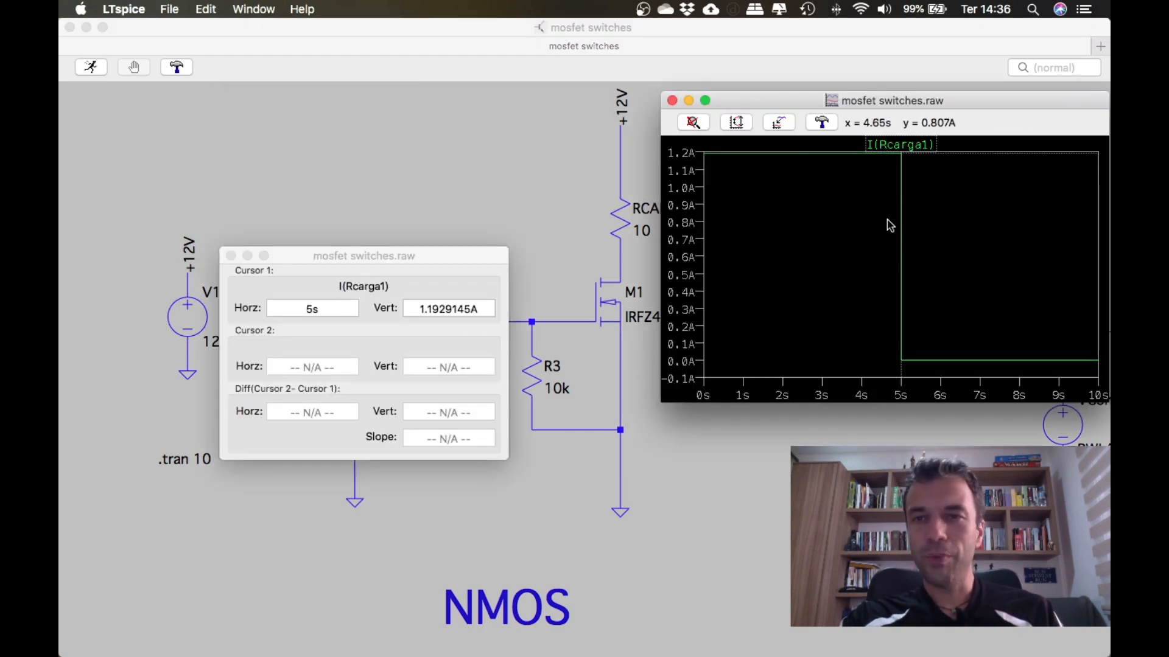
pyautogui.moveTo(899, 221); pyautogui.dragTo(979, 254)
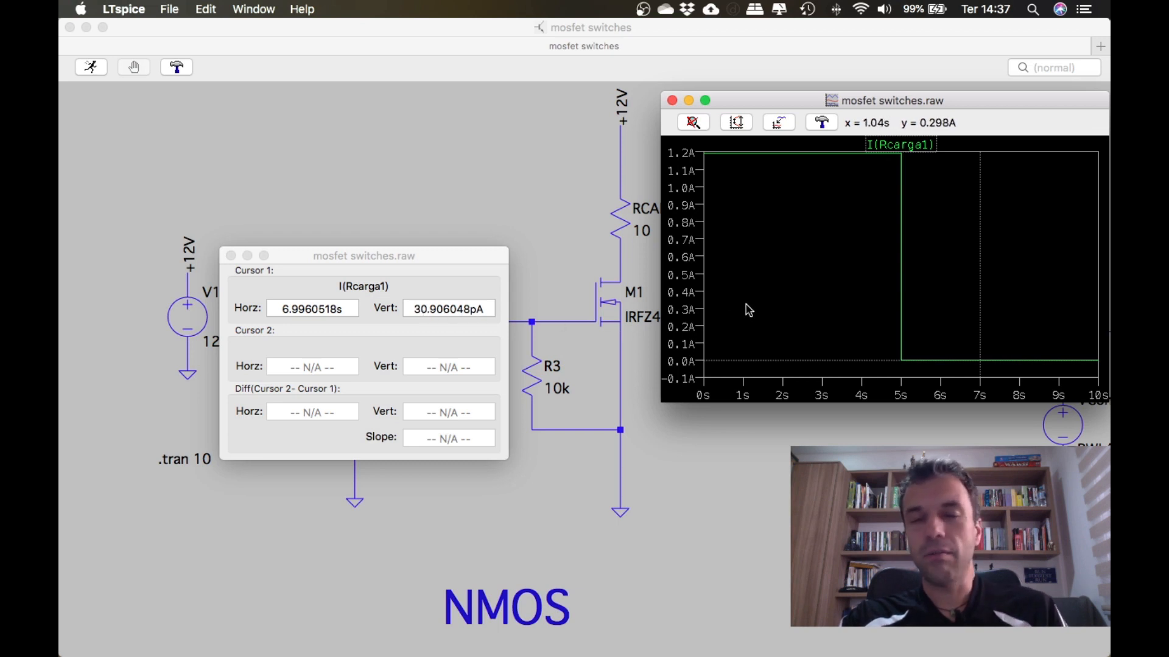
# - Add an empty plot pane above the I(Rcarga1) trace and close the cursor readout
pyautogui.rightClick(839, 254)
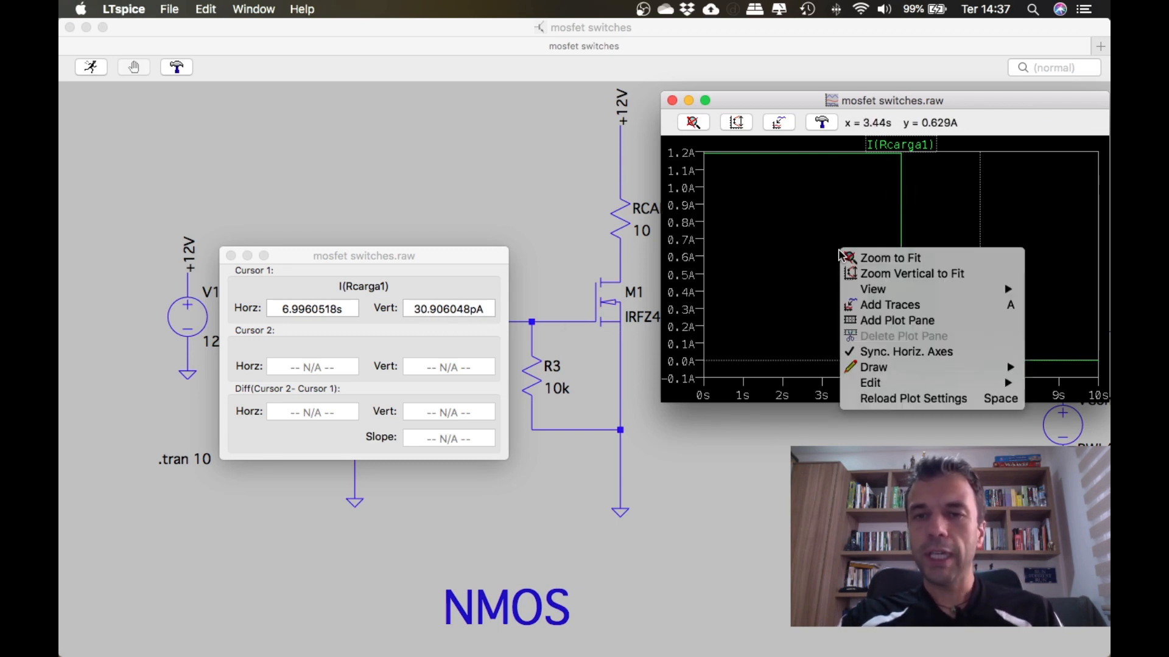
pyautogui.click(876, 320)
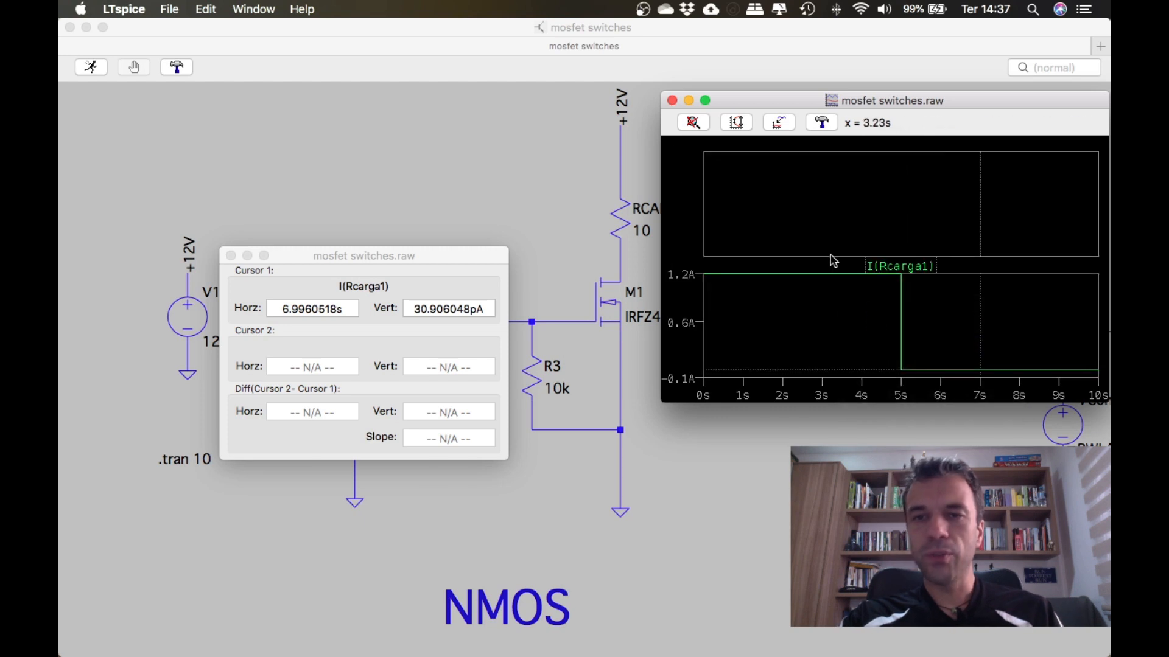
pyautogui.moveTo(426, 256); pyautogui.dragTo(492, 62)
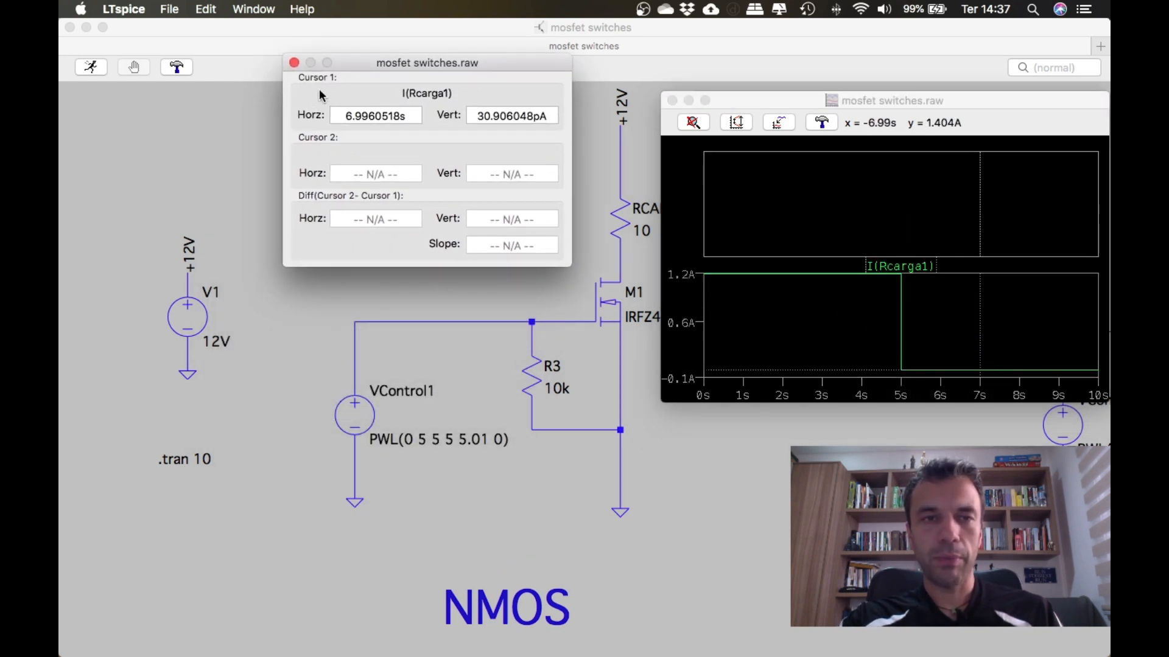
pyautogui.click(294, 62)
# - Plot the NMOS gate control voltage V(N002) in the empty pane and bring the waveform window back to the front
pyautogui.click(324, 186)
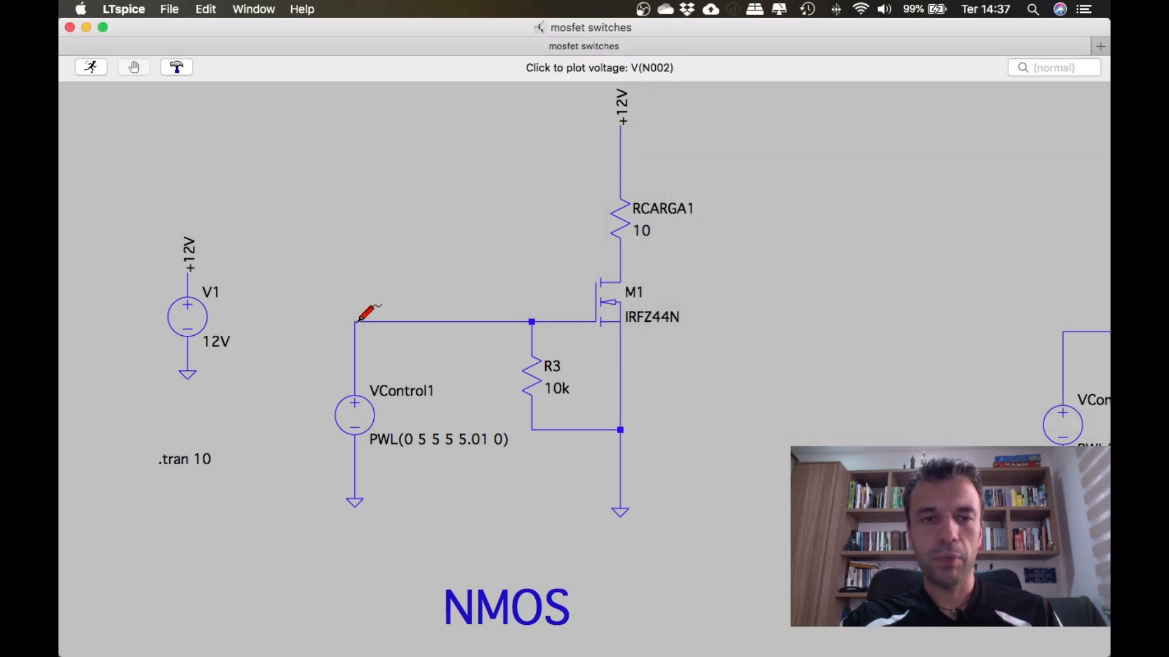
pyautogui.click(257, 10)
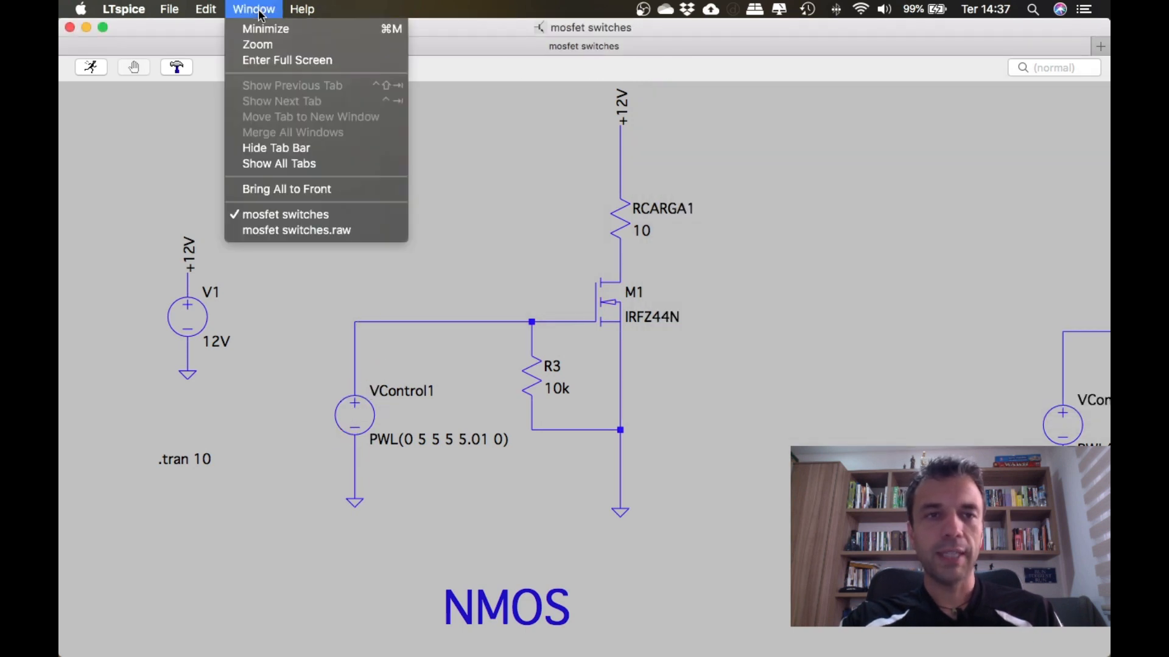
pyautogui.click(321, 233)
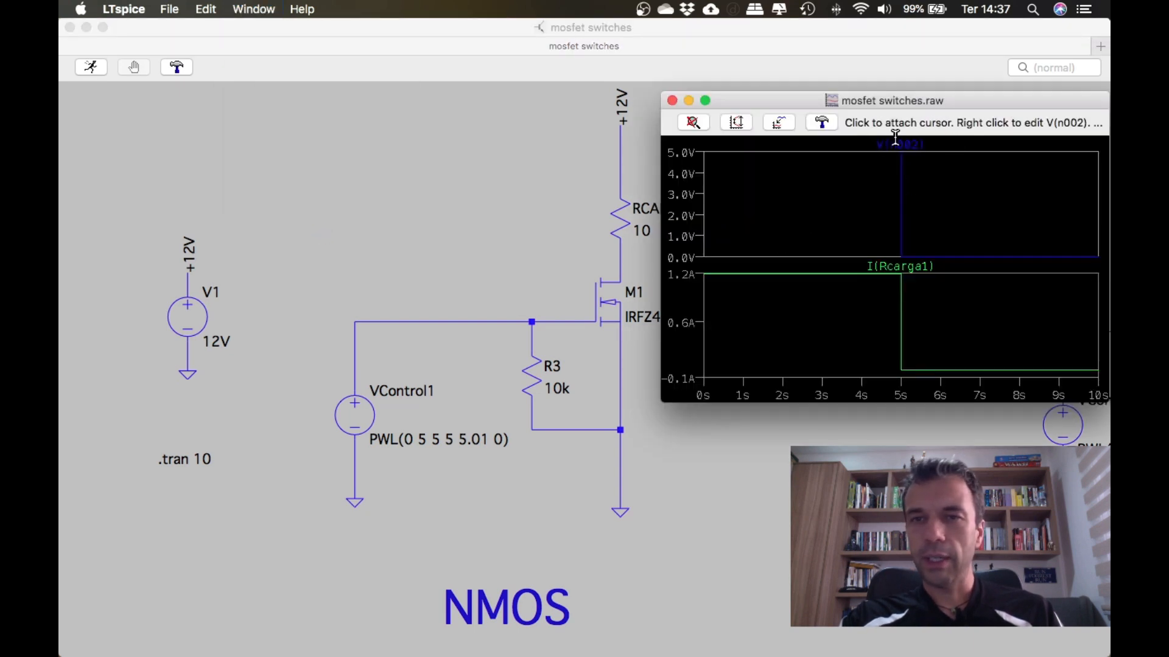
# - Resize and reposition the waveform window over the NMOS schematic
pyautogui.moveTo(669, 404); pyautogui.dragTo(590, 574)
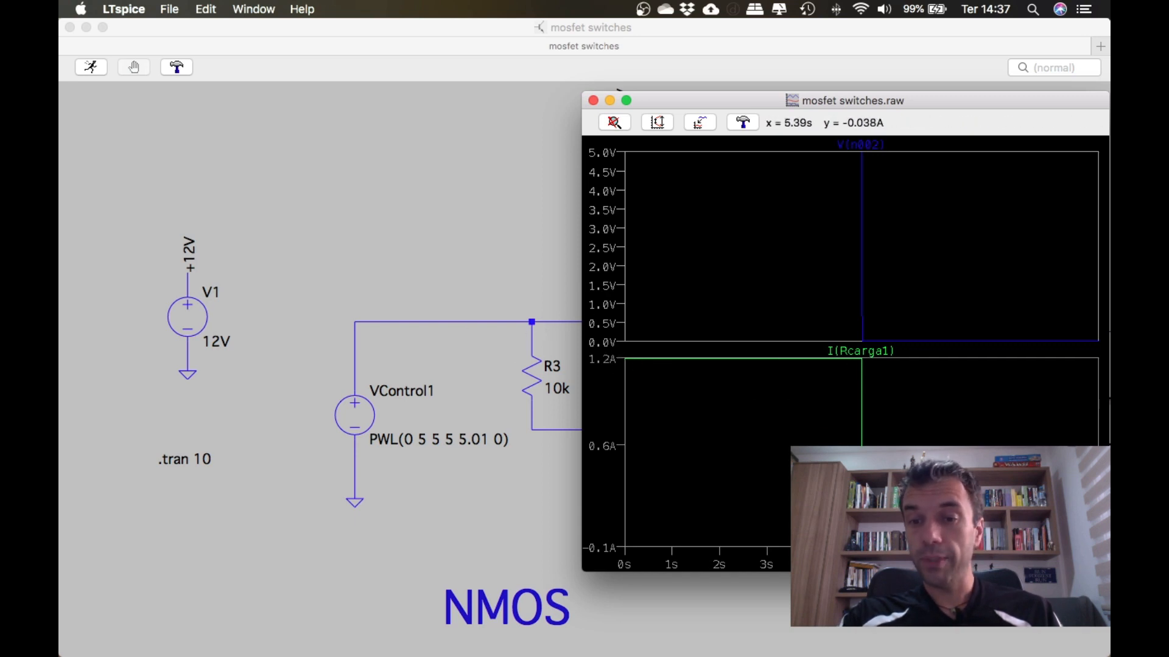
pyautogui.moveTo(875, 103); pyautogui.dragTo(833, 83)
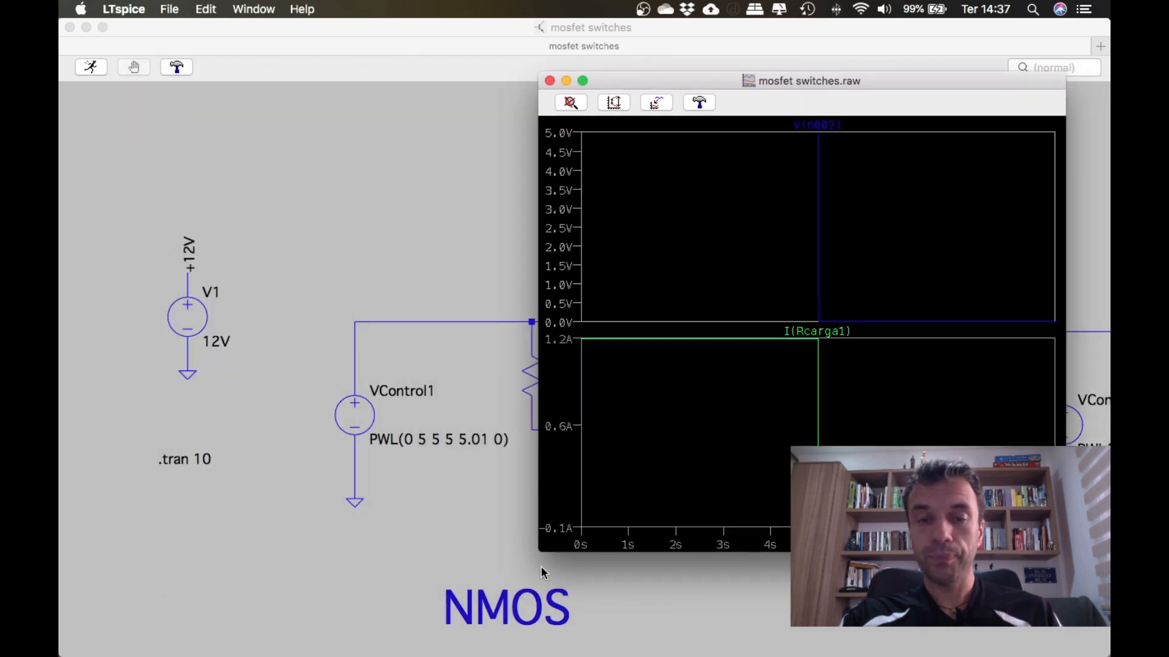
pyautogui.moveTo(540, 552); pyautogui.dragTo(695, 402)
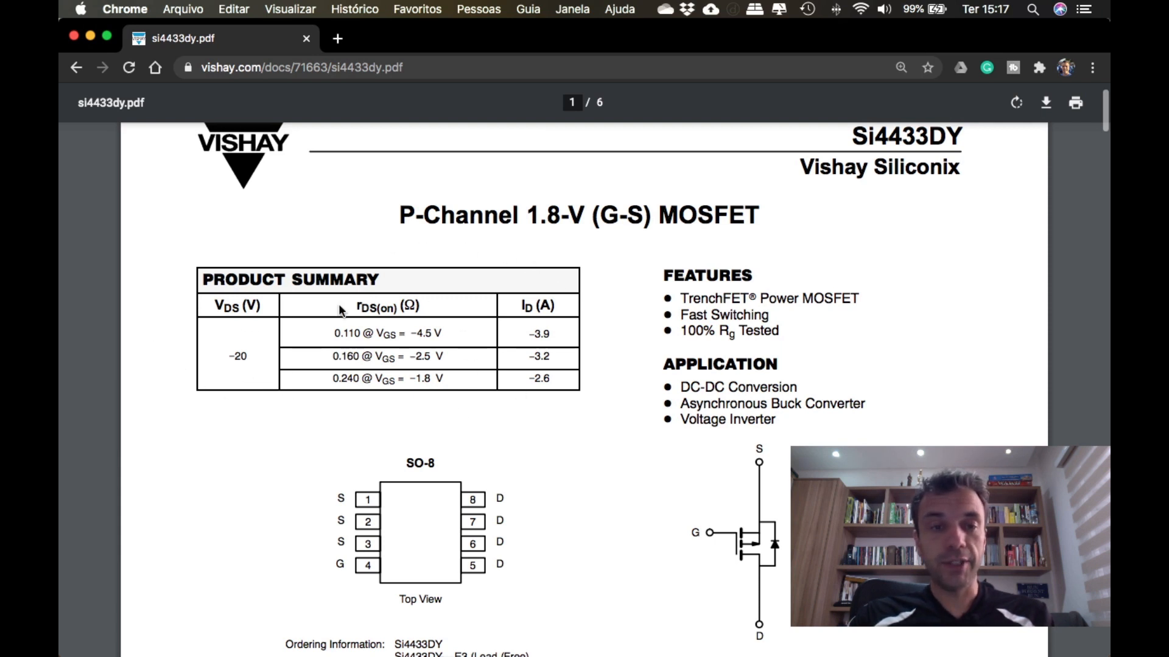
# - Switch to the Si4433DY datasheet in Chrome and highlight the rDS(on) heading in the product summary table
pyautogui.moveTo(353, 306); pyautogui.dragTo(422, 305)
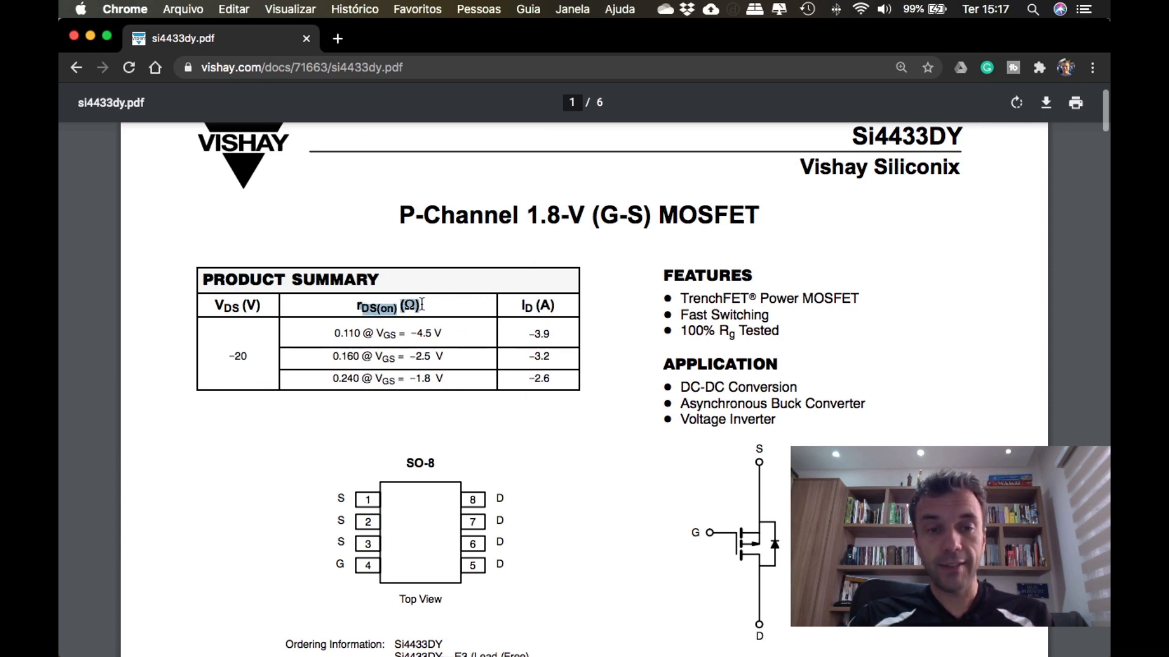
pyautogui.click(358, 309)
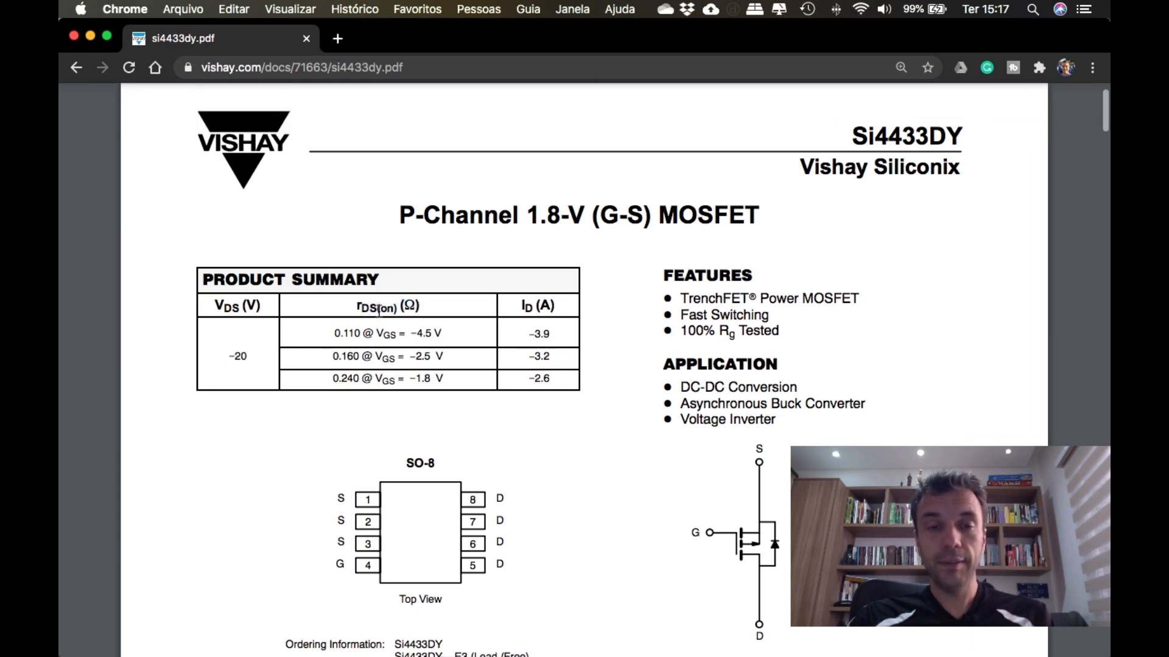
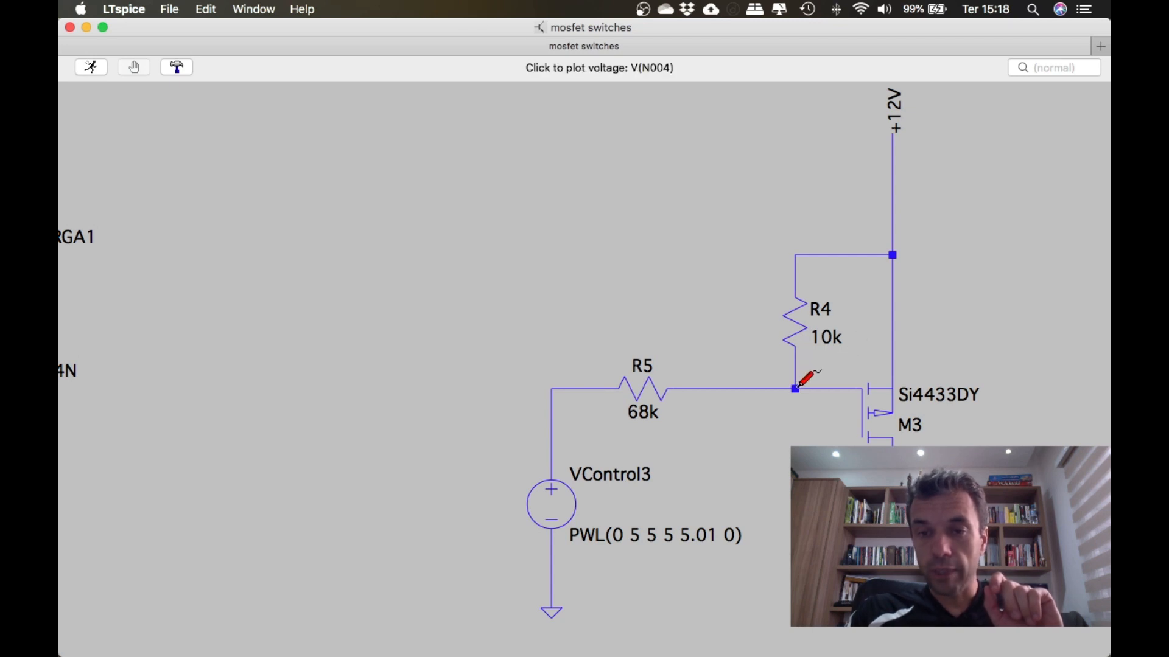
# - Plot the differential voltage V(N004,+12V) between M3's gate node and the +12V supply, and show its waveform window
pyautogui.click(798, 387)
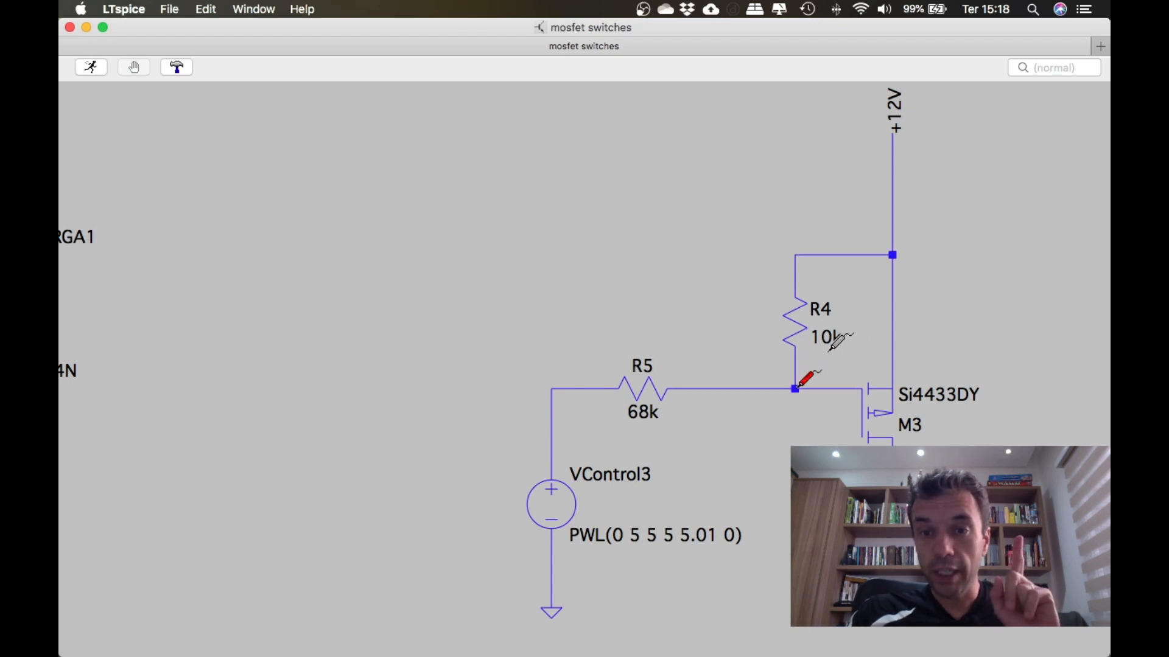
pyautogui.moveTo(867, 293); pyautogui.dragTo(896, 249)
pyautogui.click(252, 10)
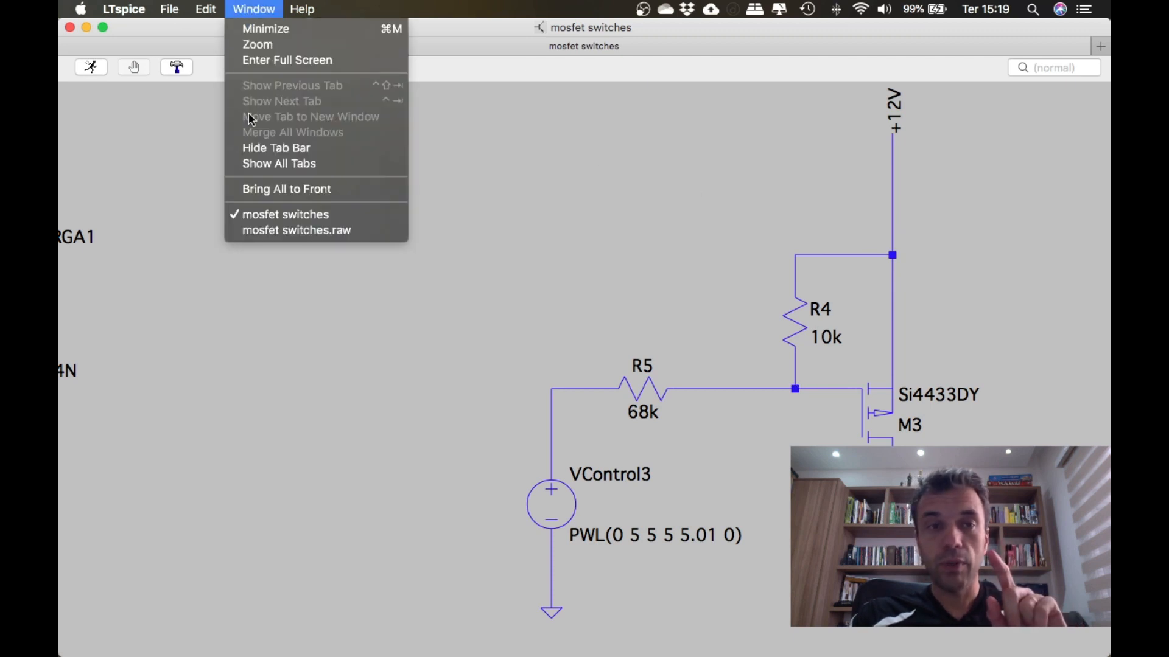
pyautogui.click(250, 228)
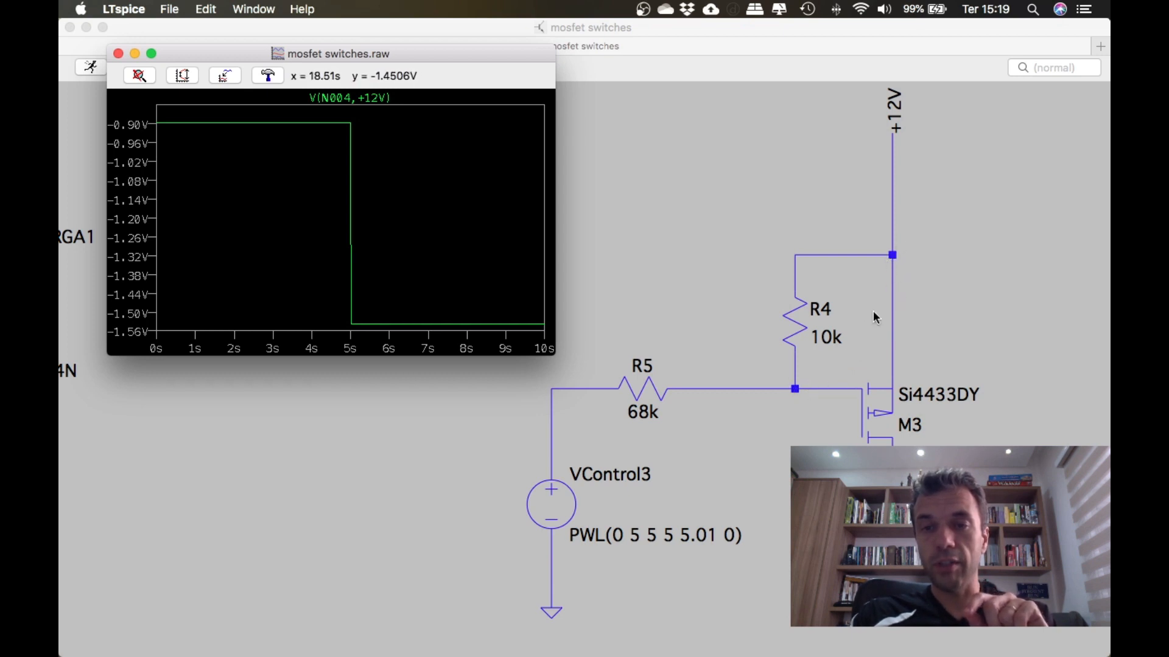
# - Attach a cursor to V(N004,+12V) and read it at about 3.1 s and 6.9 s, moving the readout beside the plot
pyautogui.click(350, 97)
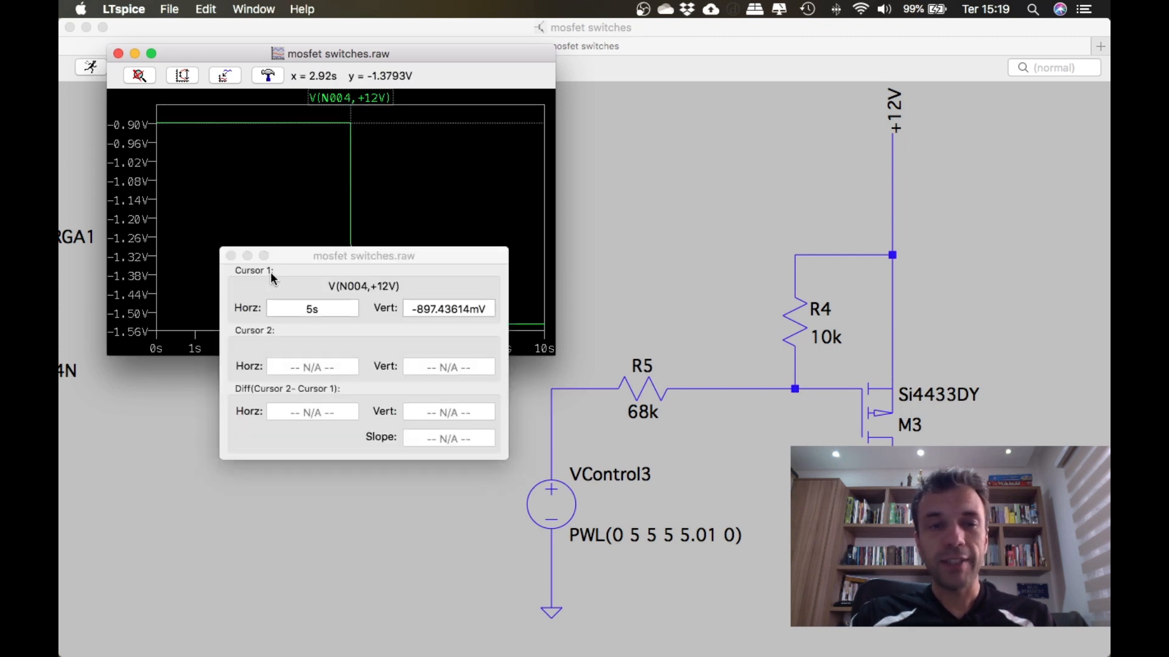
pyautogui.moveTo(348, 168); pyautogui.dragTo(276, 166)
pyautogui.click(400, 377)
pyautogui.moveTo(411, 250); pyautogui.dragTo(788, 103)
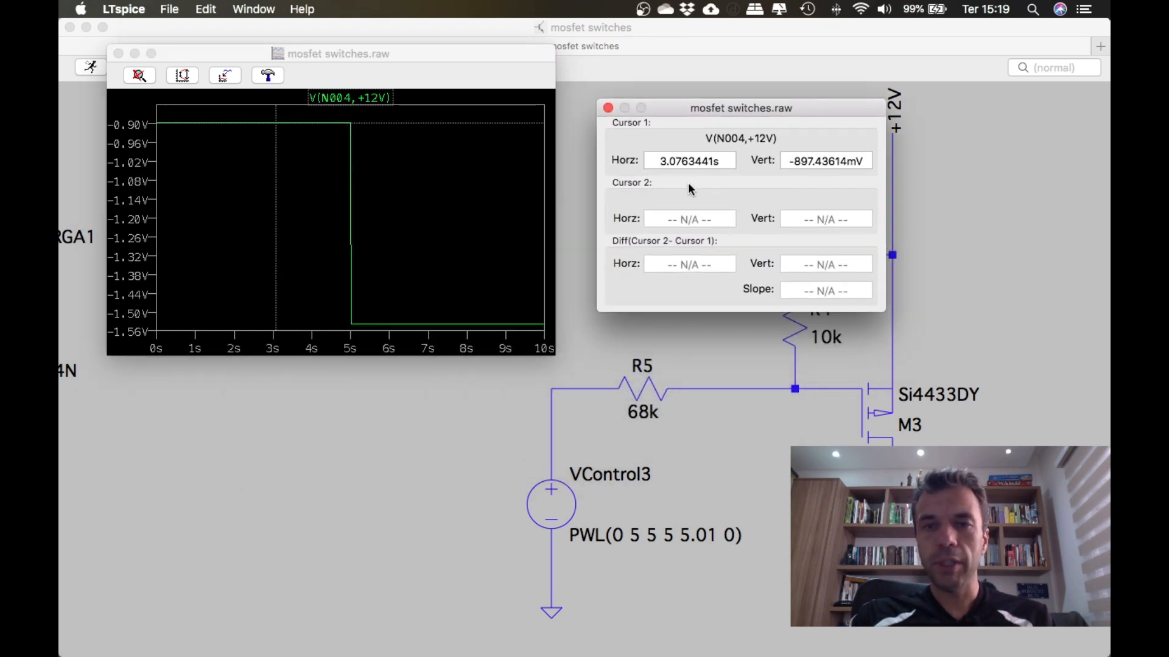
pyautogui.click(276, 157)
pyautogui.moveTo(274, 154); pyautogui.dragTo(422, 158)
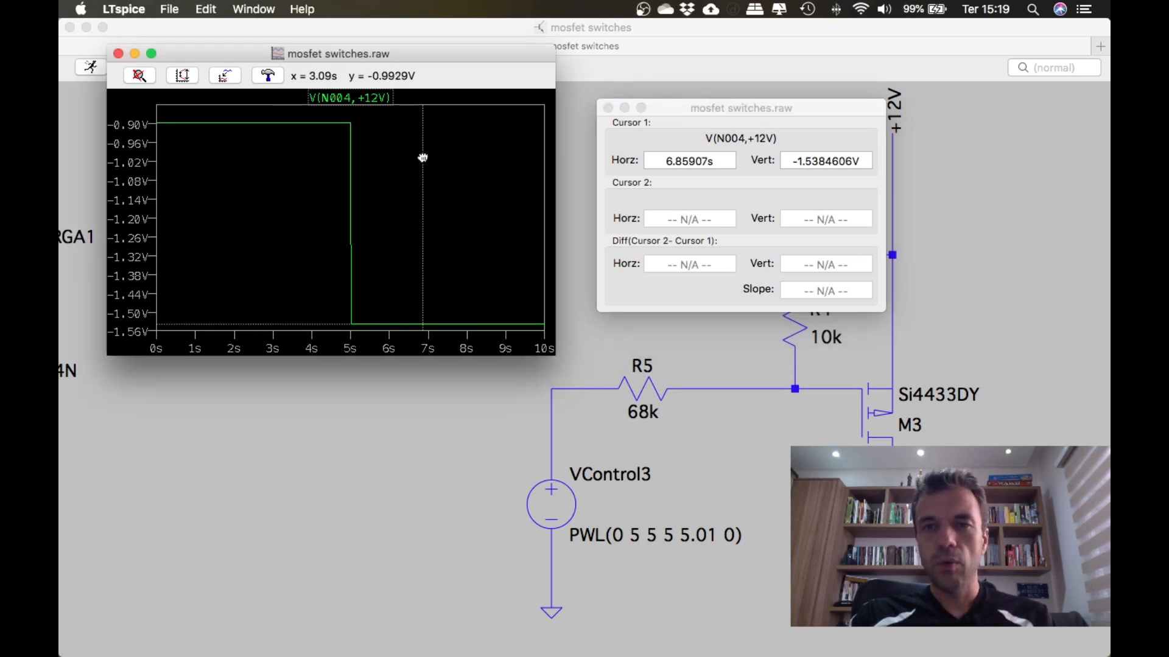
pyautogui.moveTo(707, 108); pyautogui.dragTo(713, 58)
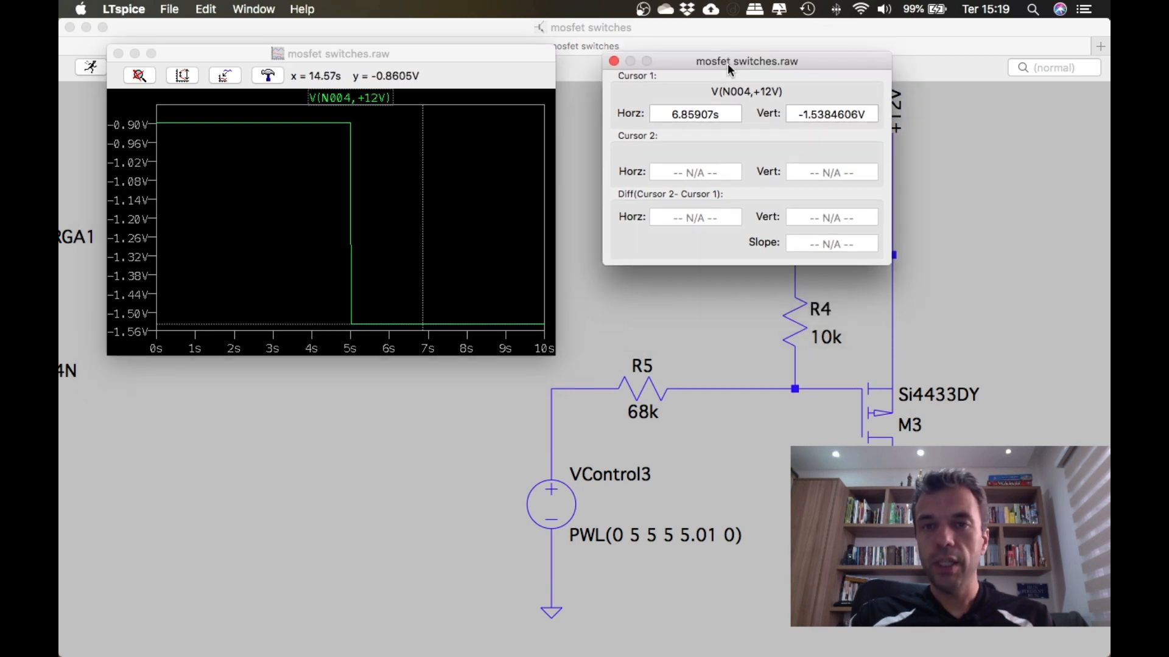
# - Plot the PMOS load current I(RCARGA2) and bring its waveform window to the front
pyautogui.click(973, 399)
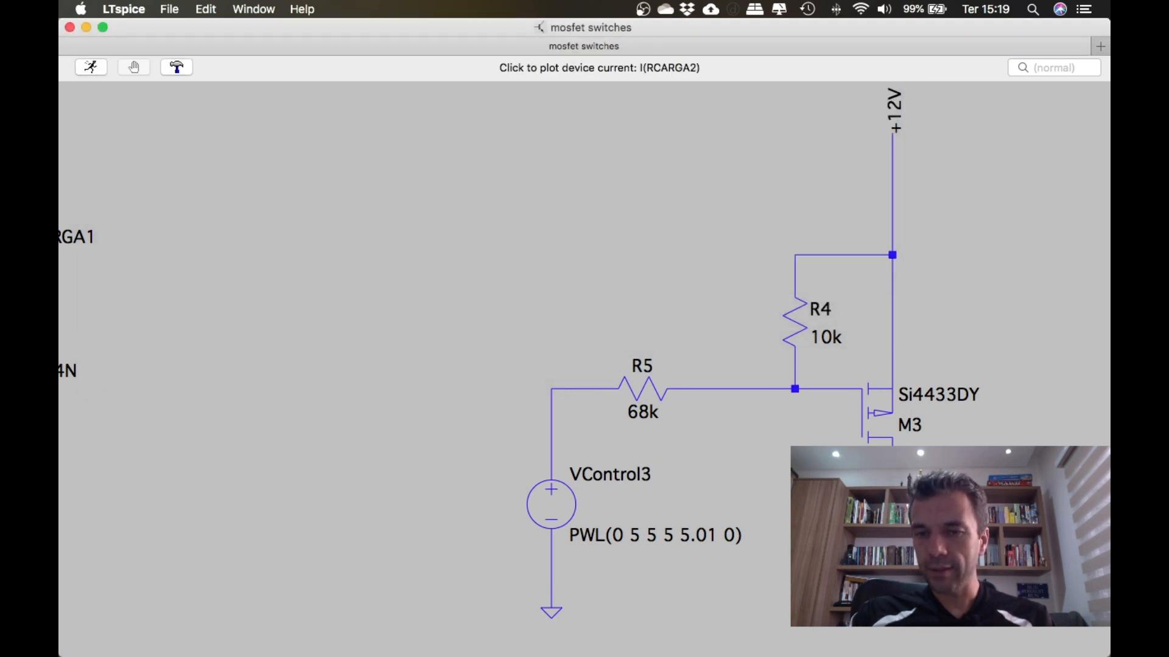
pyautogui.click(254, 9)
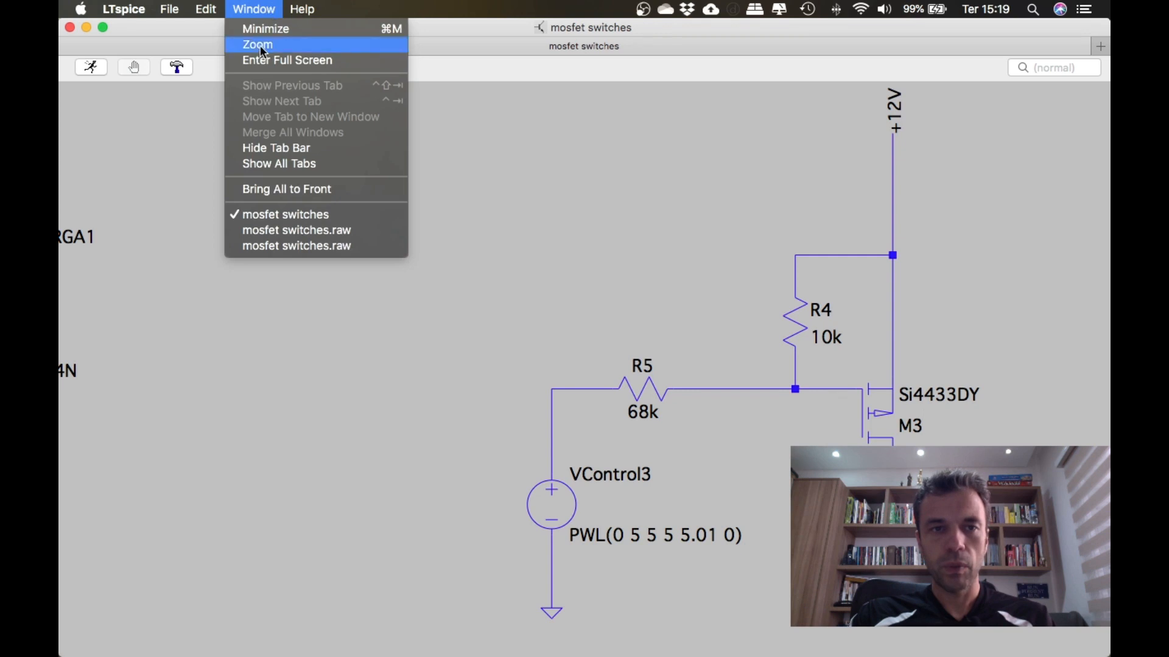
pyautogui.click(264, 231)
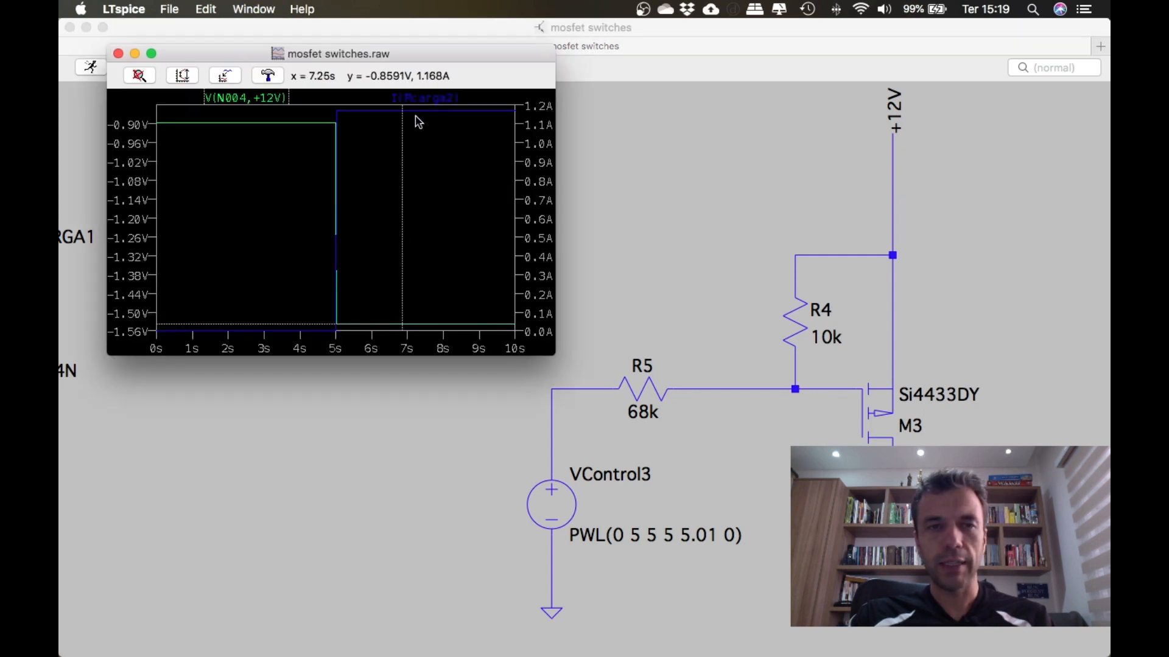
# - Move the I(Rcarga2) trace into a new plot pane above the voltage trace and enlarge the waveform window
pyautogui.rightClick(425, 163)
pyautogui.click(444, 232)
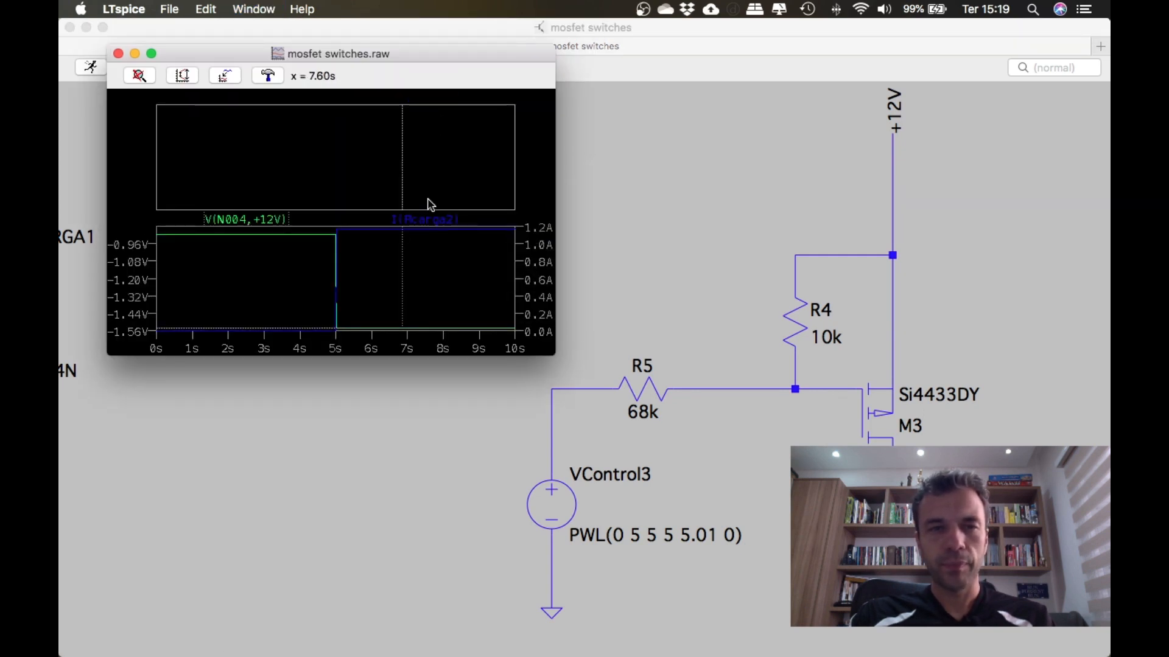
pyautogui.moveTo(426, 222); pyautogui.dragTo(430, 132)
pyautogui.moveTo(554, 354); pyautogui.dragTo(705, 560)
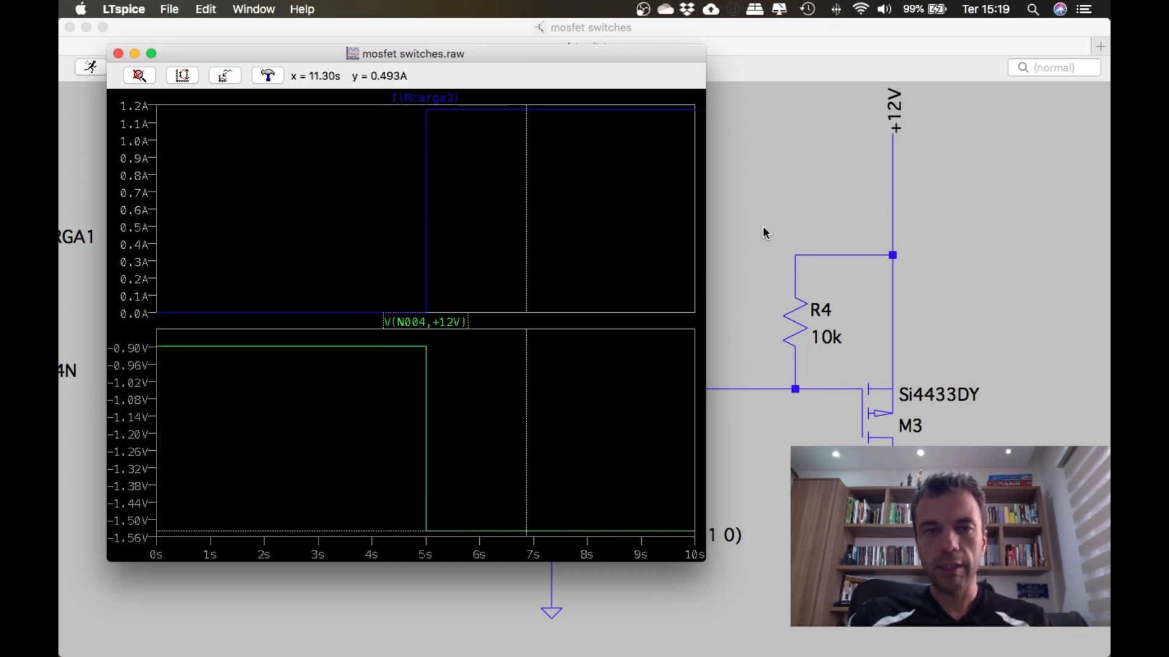
# - Add the VControl3 voltage V(N003) to the gate voltage pane, and raise and enlarge the waveform window
pyautogui.click(728, 314)
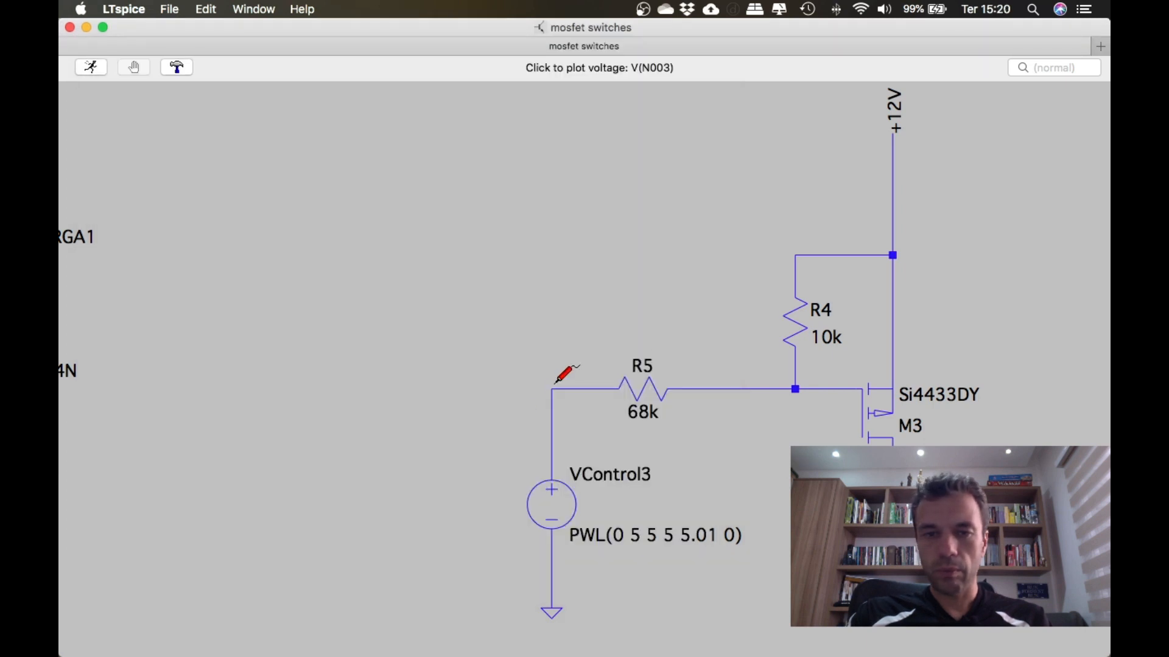
pyautogui.click(254, 15)
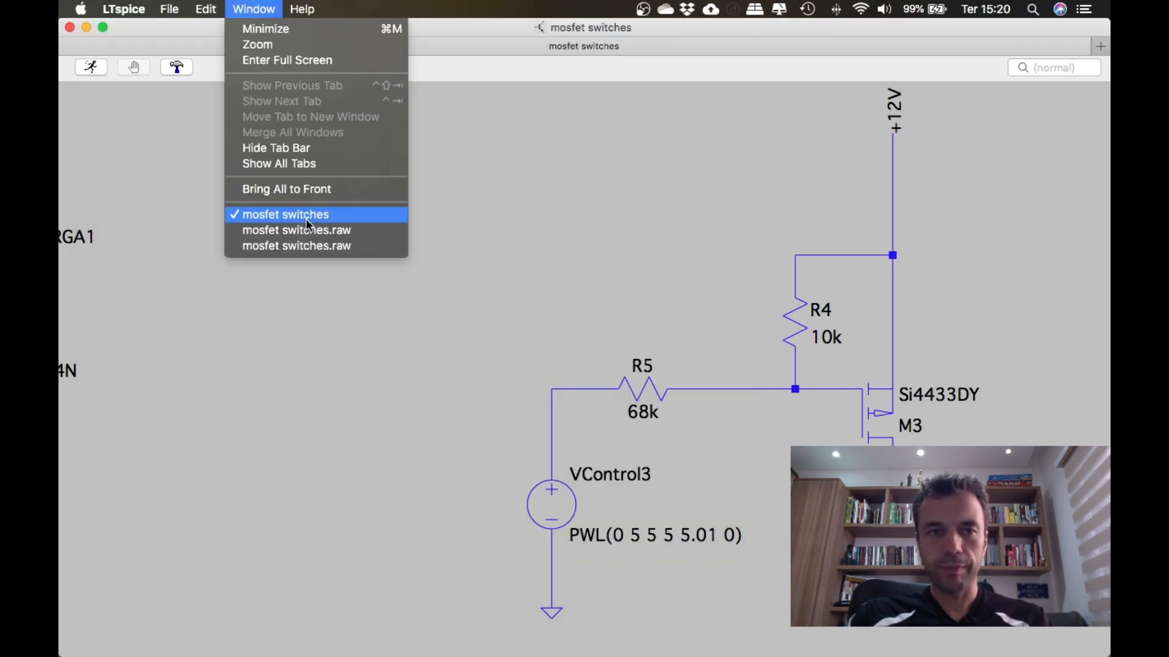
pyautogui.click(305, 231)
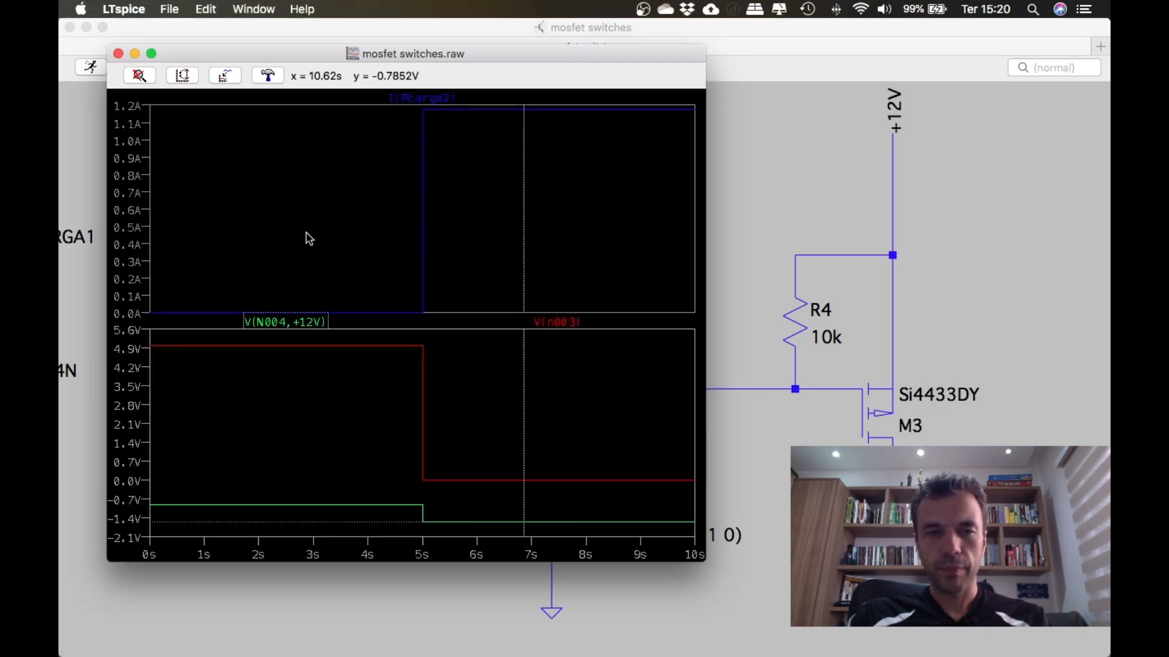
pyautogui.moveTo(564, 57); pyautogui.dragTo(576, 6)
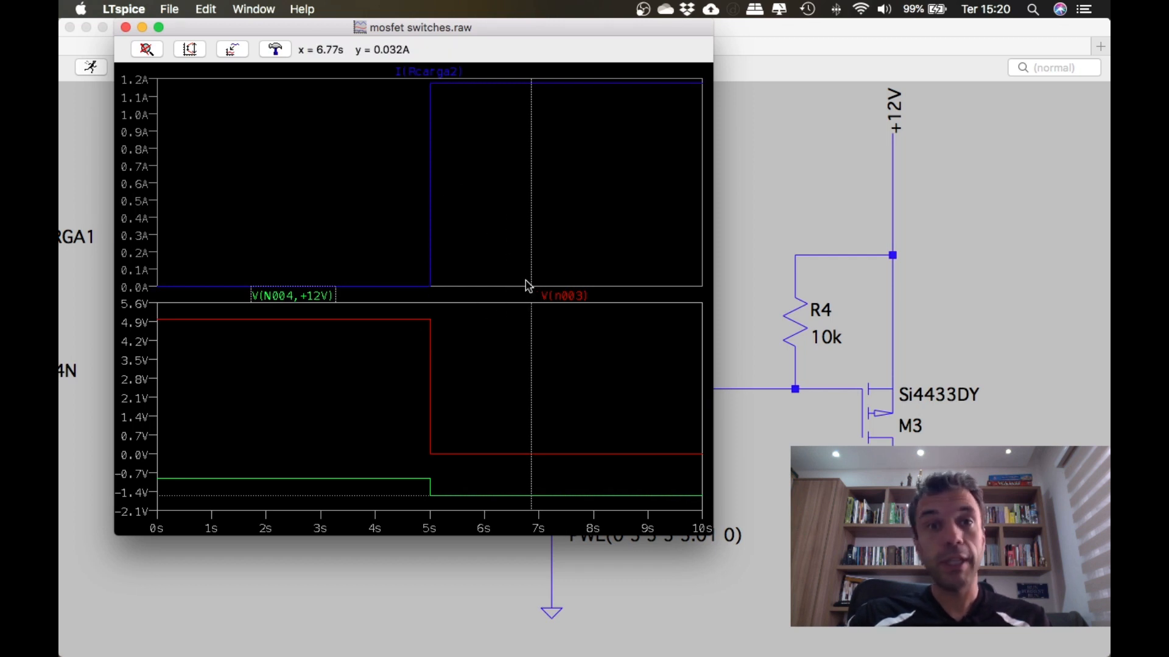
pyautogui.moveTo(712, 535); pyautogui.dragTo(821, 646)
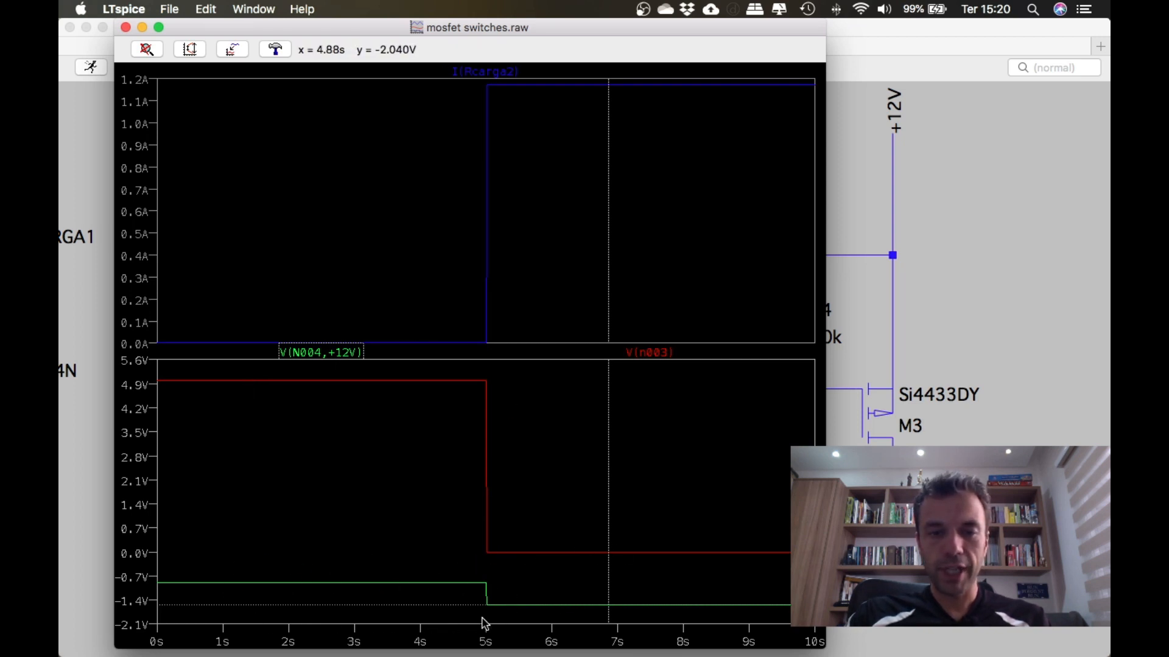
# - Attach a second cursor to V(N004,+12V) and position it at about 3.3 s
pyautogui.click(336, 352)
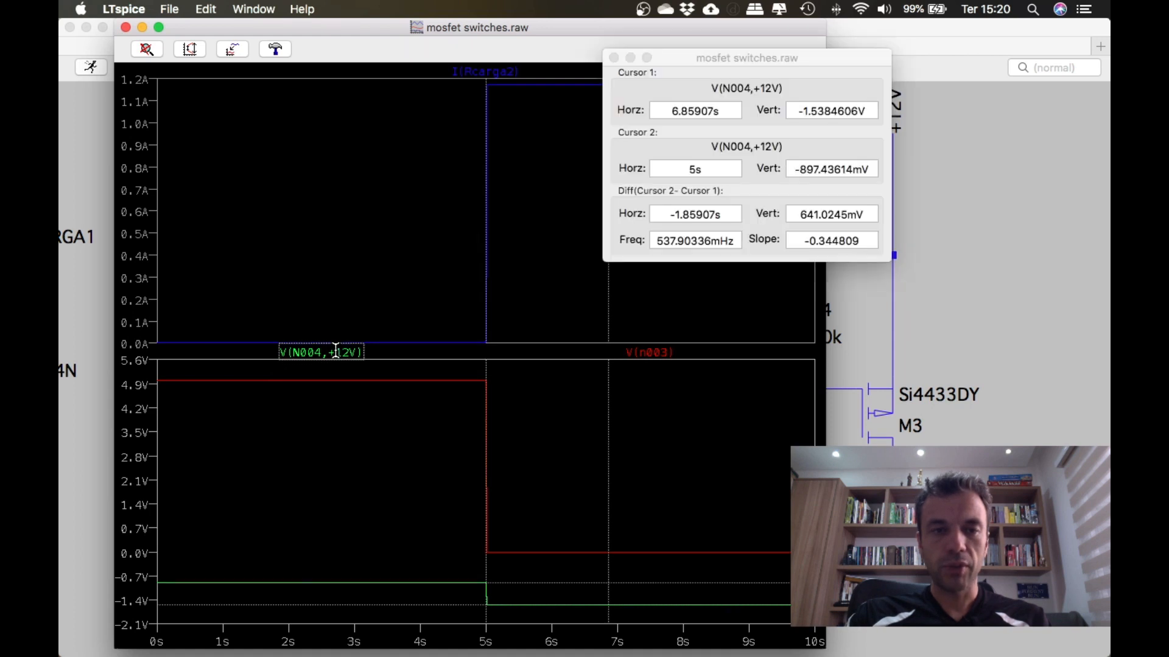
pyautogui.moveTo(485, 384); pyautogui.dragTo(373, 387)
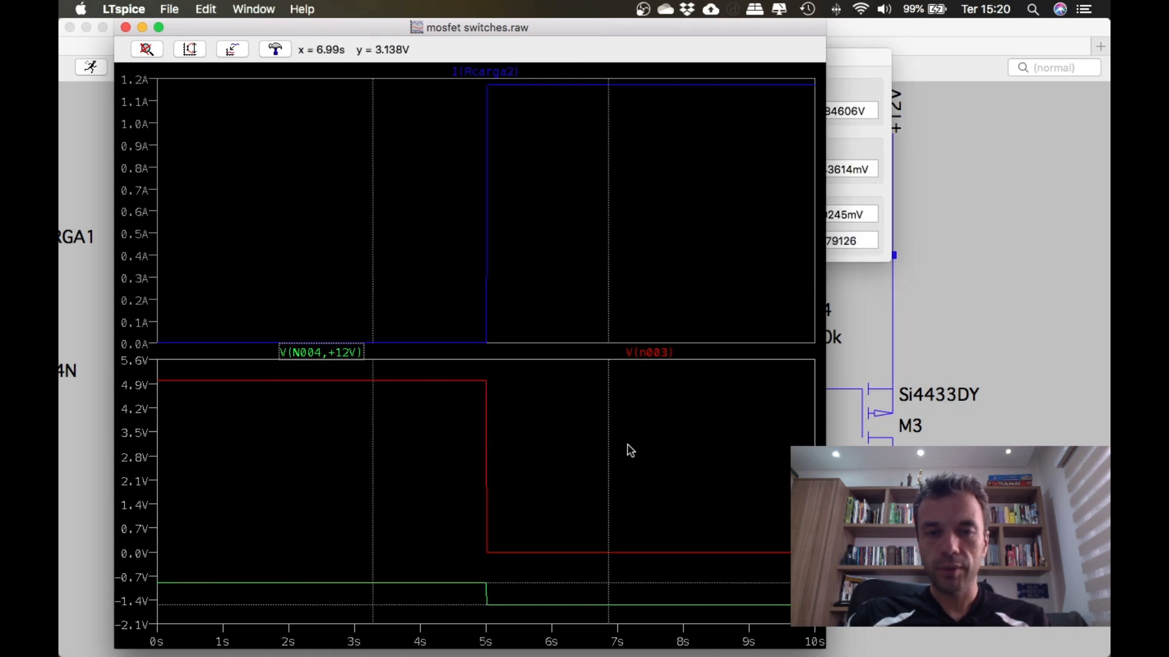
# - Close the cursor readout, attach a single cursor to V(N004,+12V) and position it at about 3 s
pyautogui.click(839, 72)
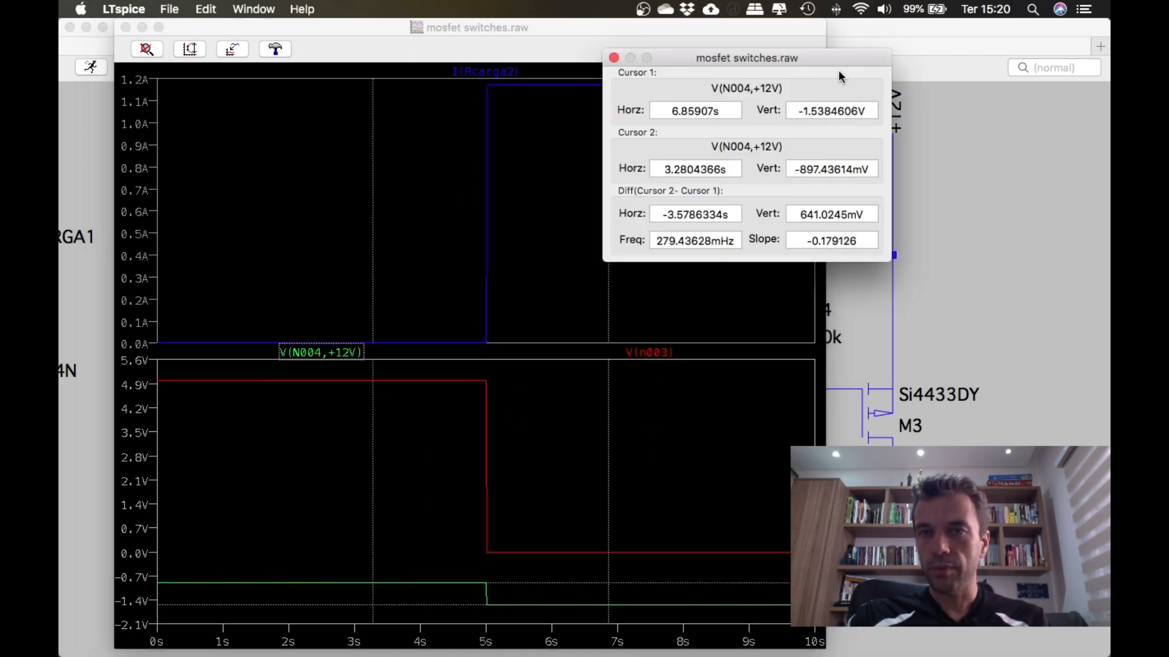
pyautogui.click(611, 55)
pyautogui.click(320, 352)
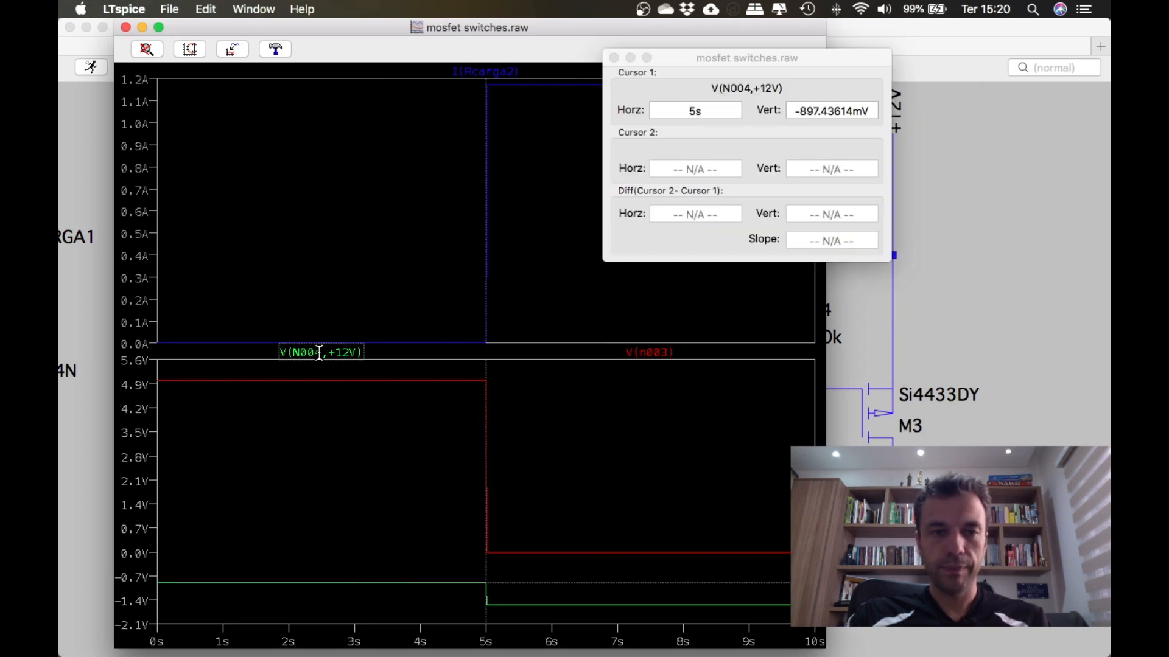
pyautogui.moveTo(485, 424); pyautogui.dragTo(354, 425)
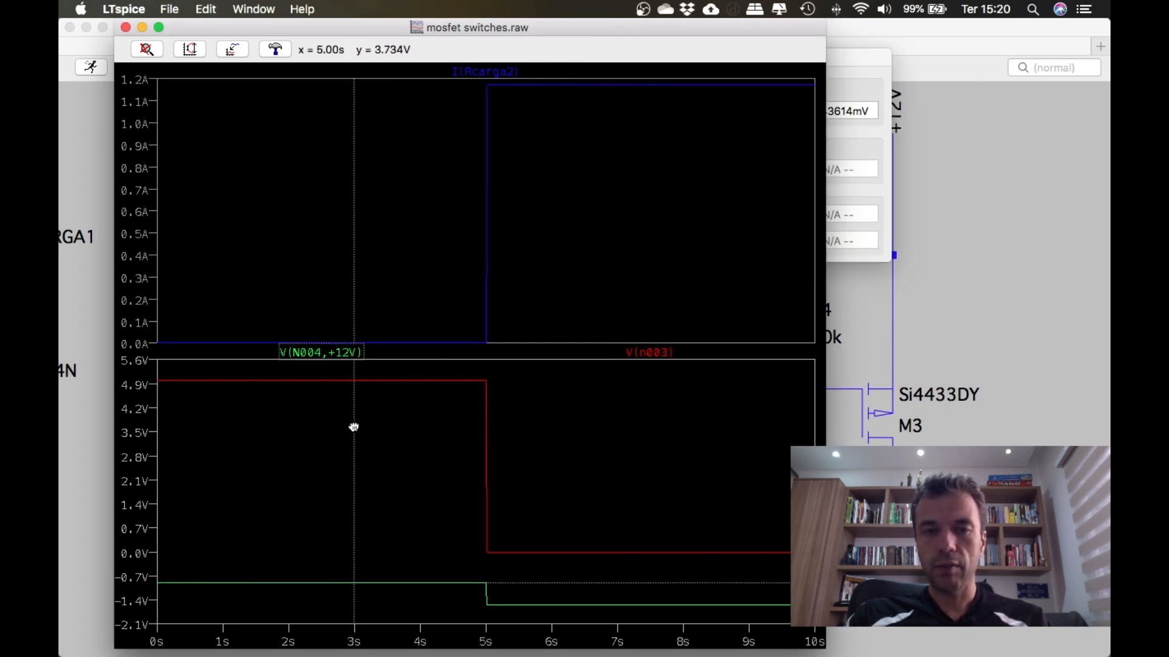
# - Arrange the cursor readout beside the waveform window and move the V(N004,+12V) cursor to about 5.9 s
pyautogui.click(865, 52)
pyautogui.moveTo(824, 55); pyautogui.dragTo(1014, 93)
pyautogui.moveTo(787, 32); pyautogui.dragTo(743, 24)
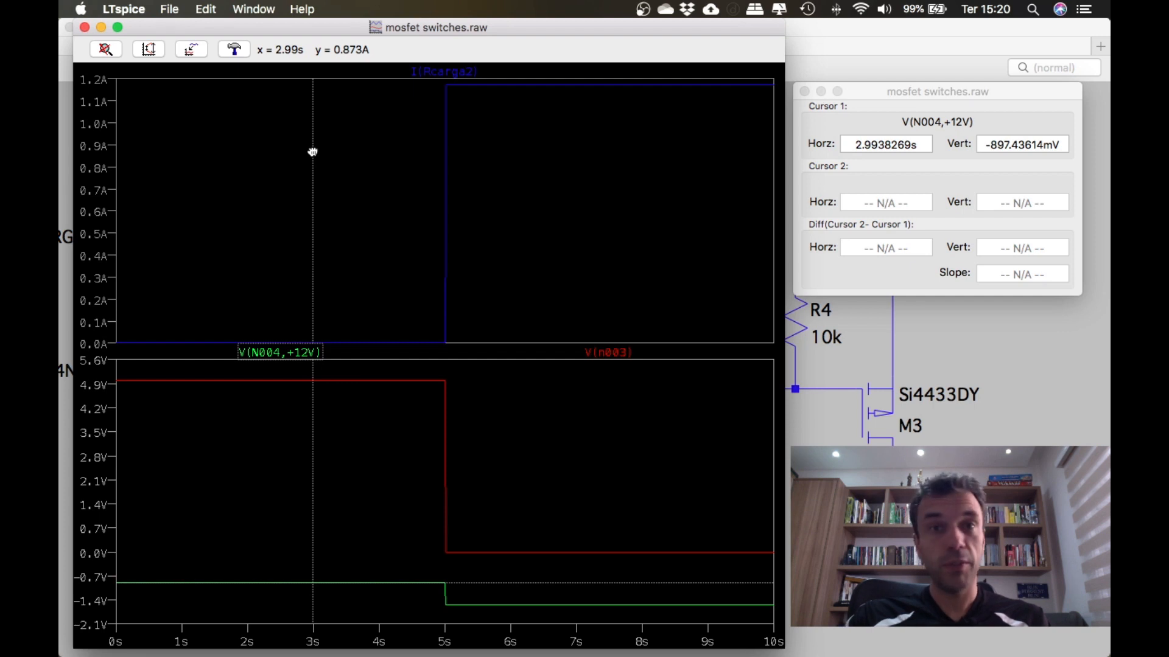
pyautogui.moveTo(312, 151); pyautogui.dragTo(504, 159)
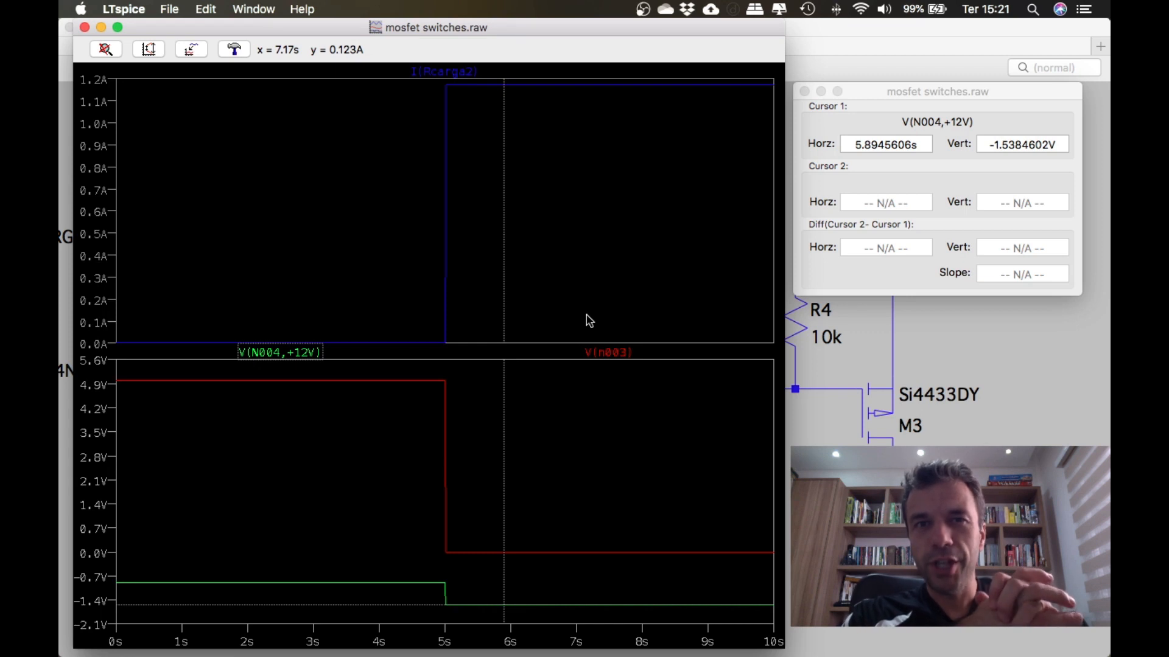
# - Check the Si4433DY product summary in Chrome, return to LTspice, and close the cursor readout and waveform windows
pyautogui.press('super+Tab')
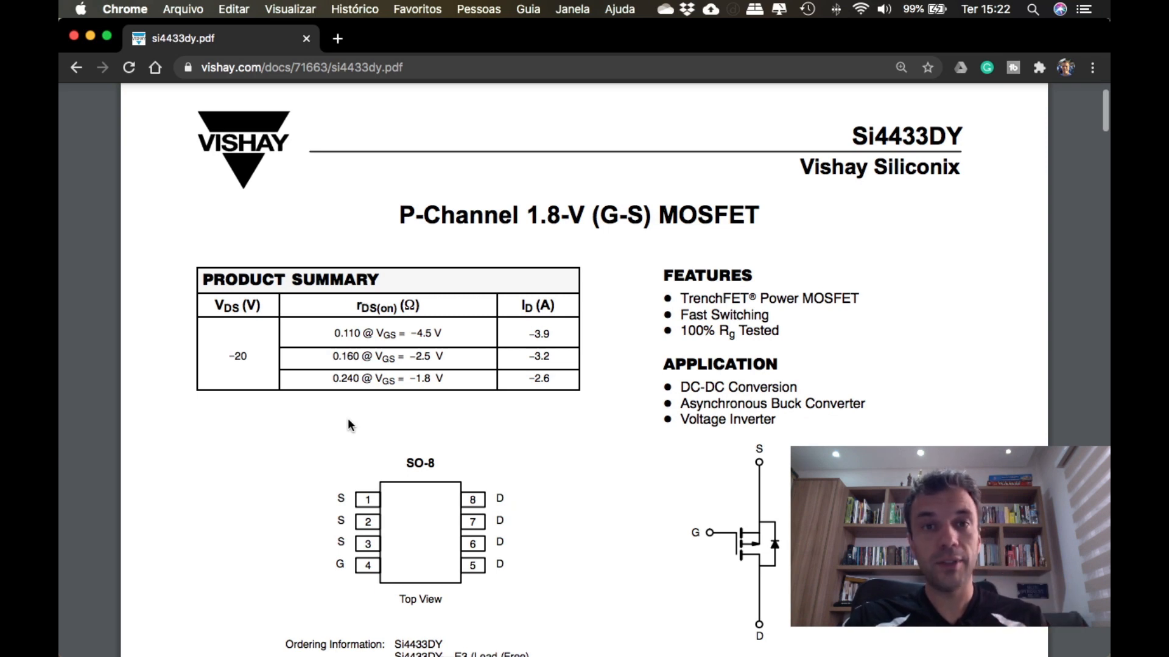
pyautogui.press('super+Tab')
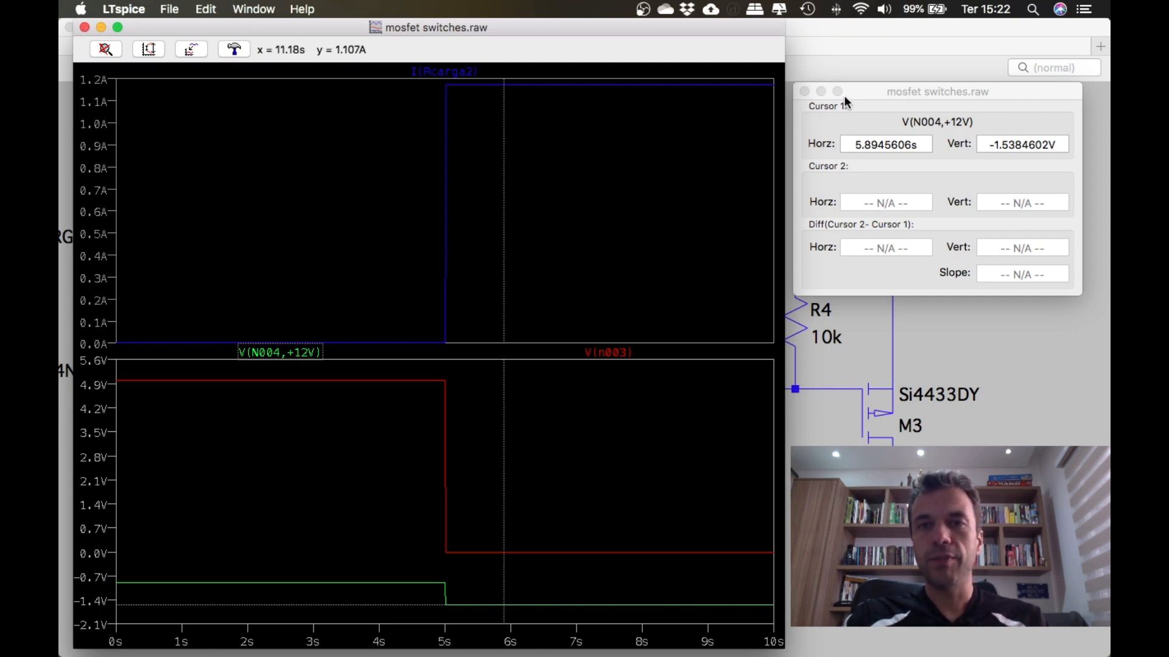
pyautogui.click(804, 91)
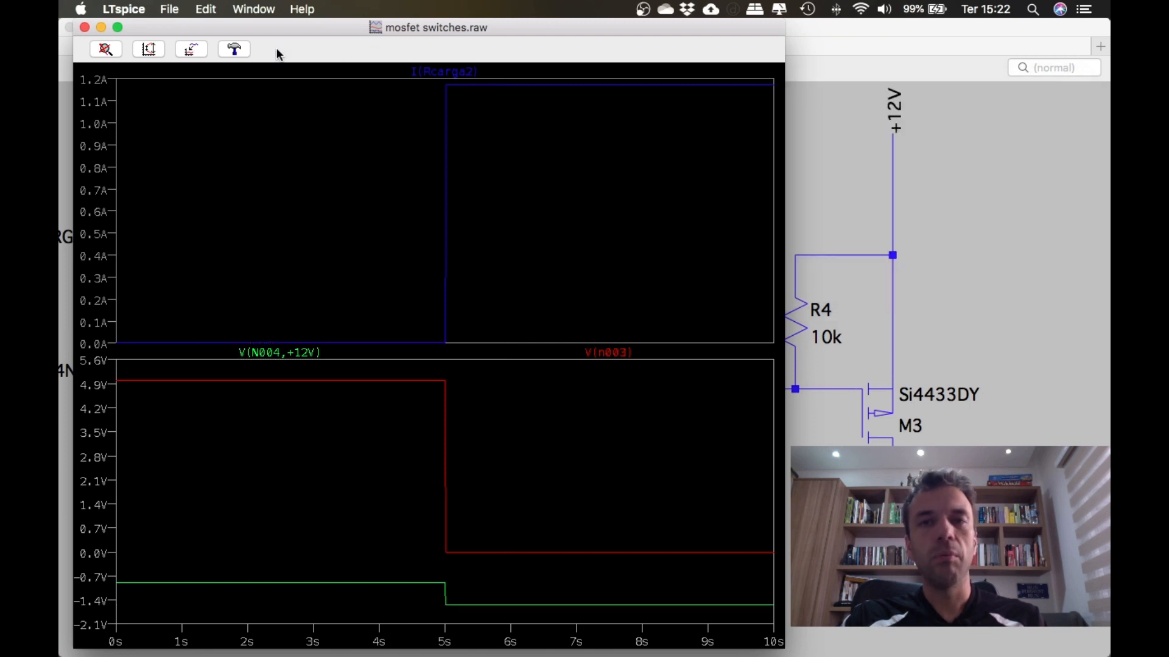
pyautogui.click(84, 28)
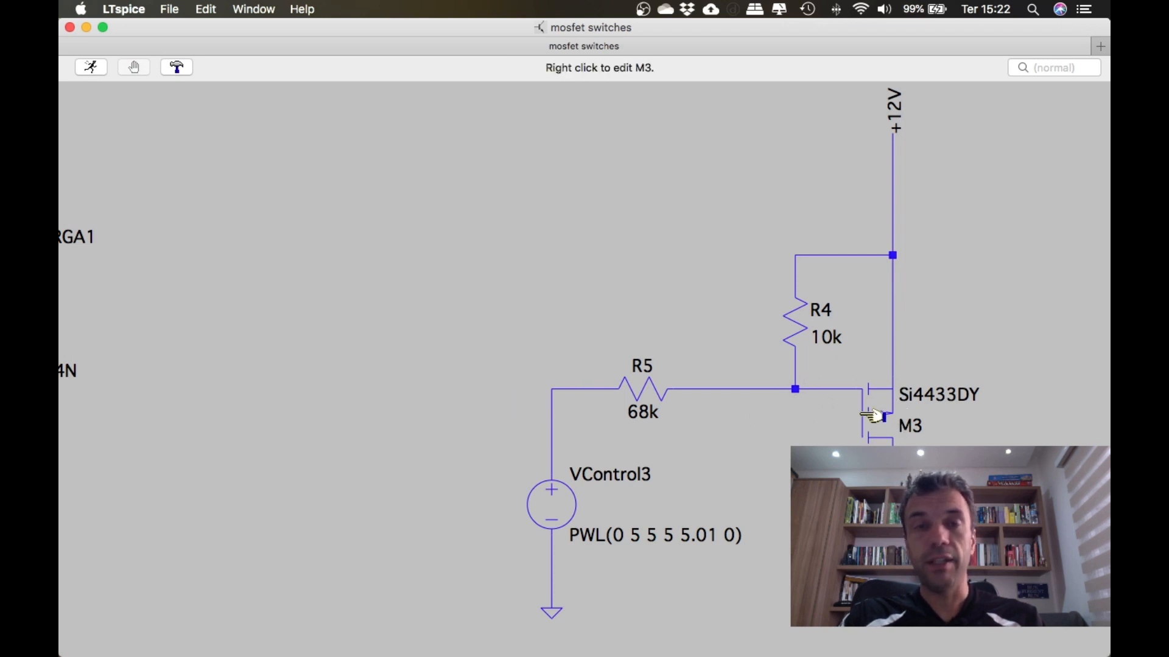
# - Run the simulation and plot M2's gate voltage relative to +12V, V(N006,+12V), for the PMOS circuit driven by Q1
pyautogui.scroll(-5, 700, 293)
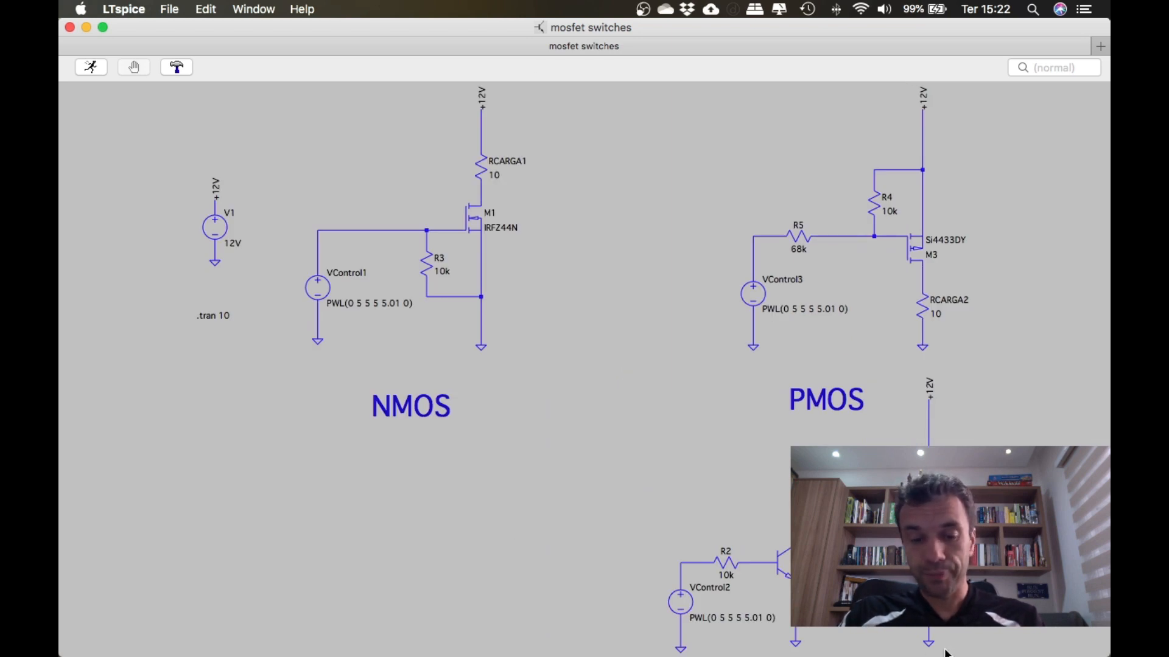
pyautogui.scroll(5, 946, 652)
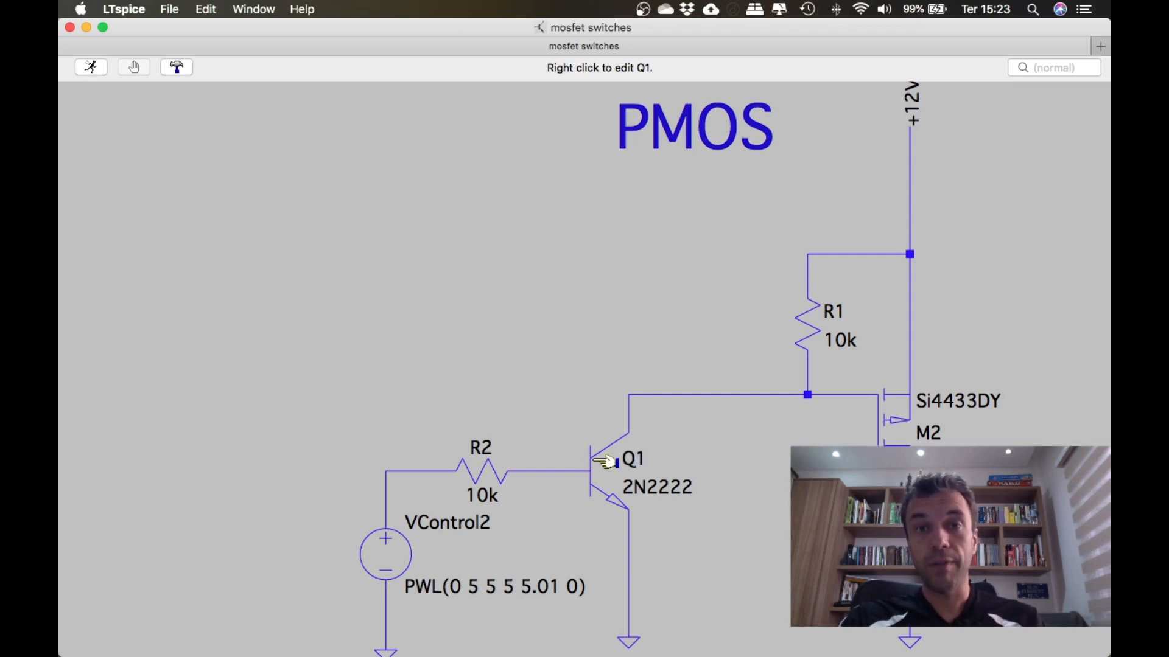
pyautogui.click(90, 67)
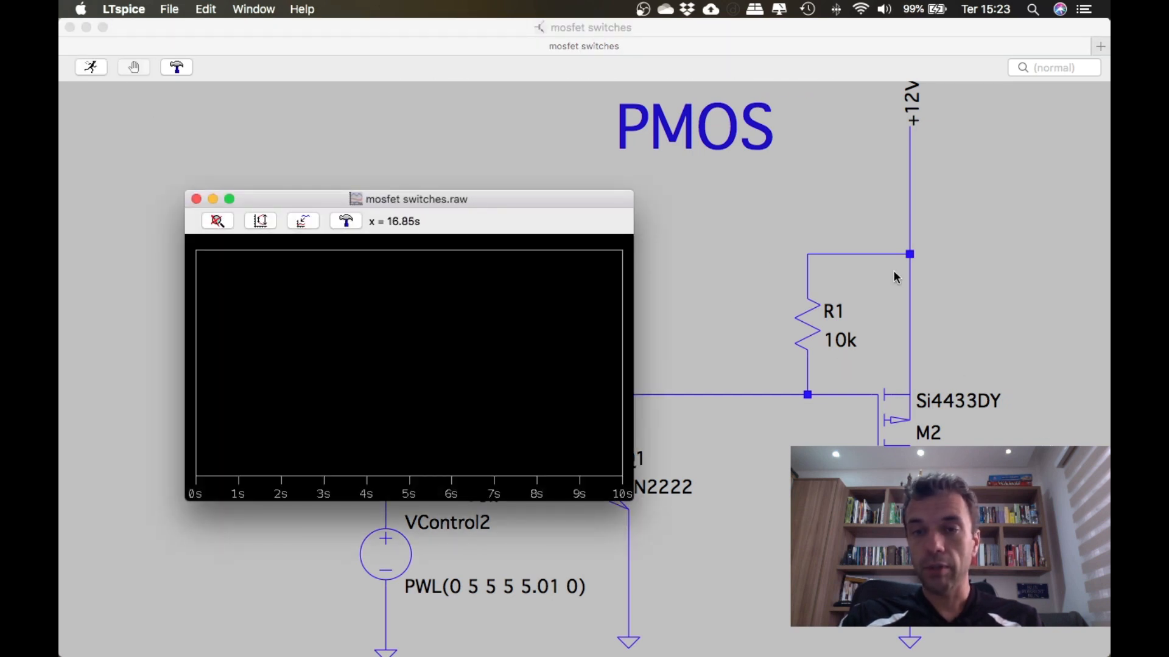
pyautogui.click(823, 426)
pyautogui.moveTo(815, 392)
pyautogui.mouseDown()
pyautogui.moveTo(894, 315)
pyautogui.moveTo(910, 266)
pyautogui.mouseUp()
# - Attach a cursor to V(N006,+12V), separate the readout from the waveform window, and move the cursor to about 6.9 s
pyautogui.click(403, 244)
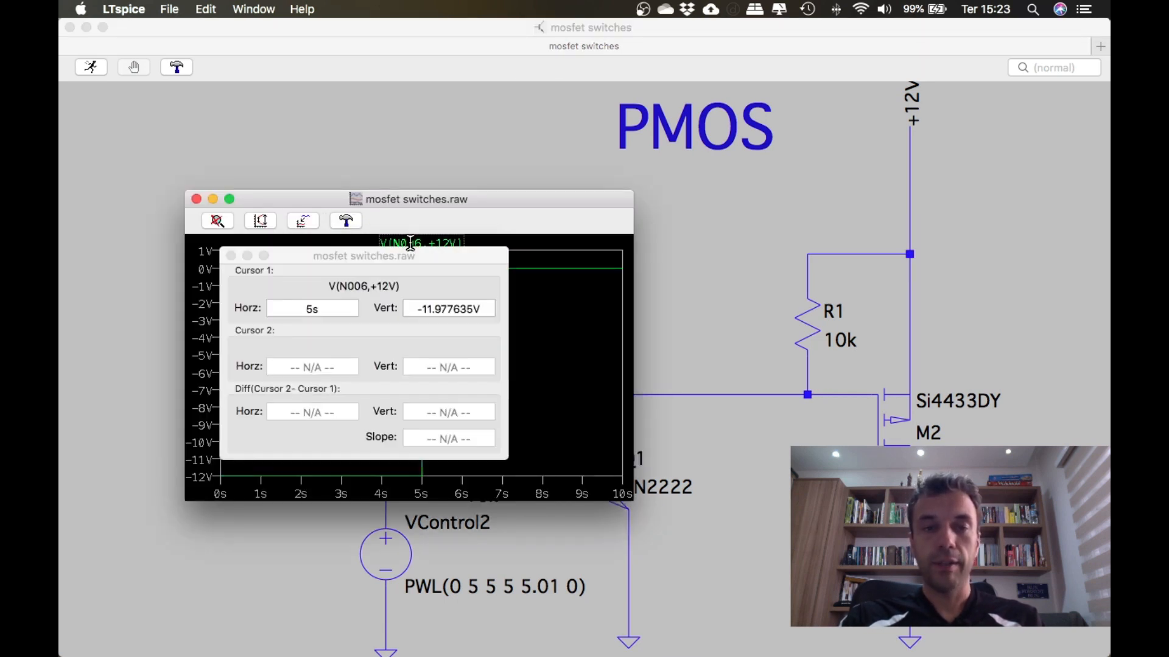
pyautogui.moveTo(408, 244)
pyautogui.mouseDown()
pyautogui.moveTo(893, 224)
pyautogui.moveTo(877, 219)
pyautogui.mouseUp()
pyautogui.moveTo(475, 201); pyautogui.dragTo(432, 100)
pyautogui.moveTo(386, 177); pyautogui.dragTo(457, 182)
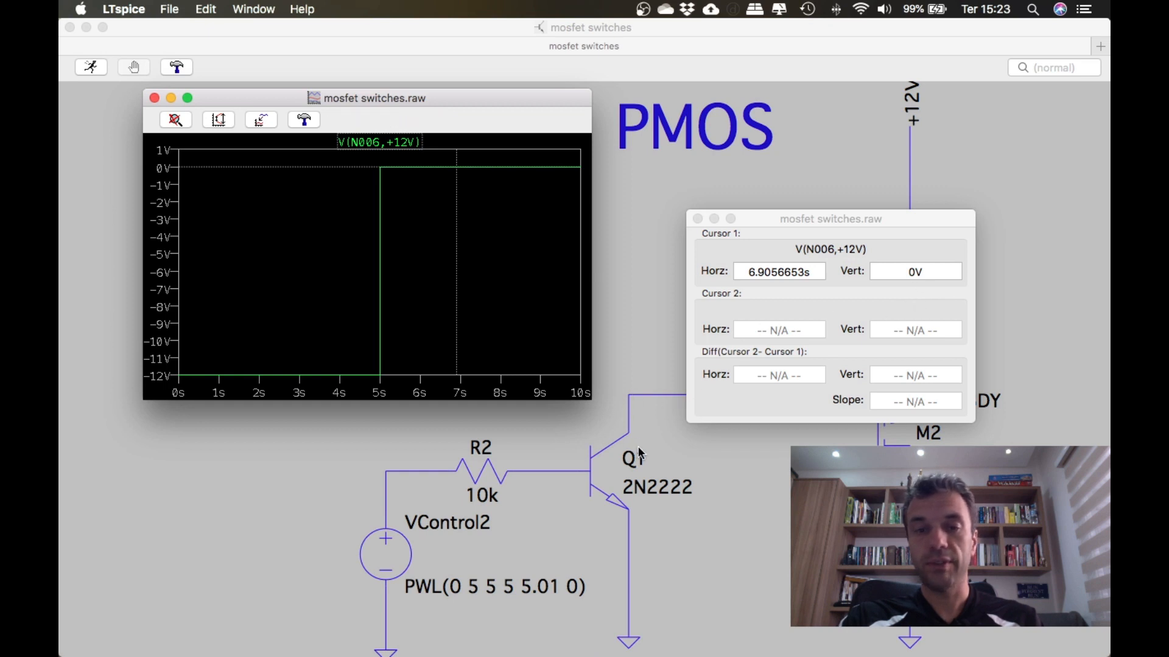
# - Close the cursor readout, add the VControl2 voltage V(N007), and plot the load current I(RCARGA3) in a pane above
pyautogui.click(697, 219)
pyautogui.click(685, 284)
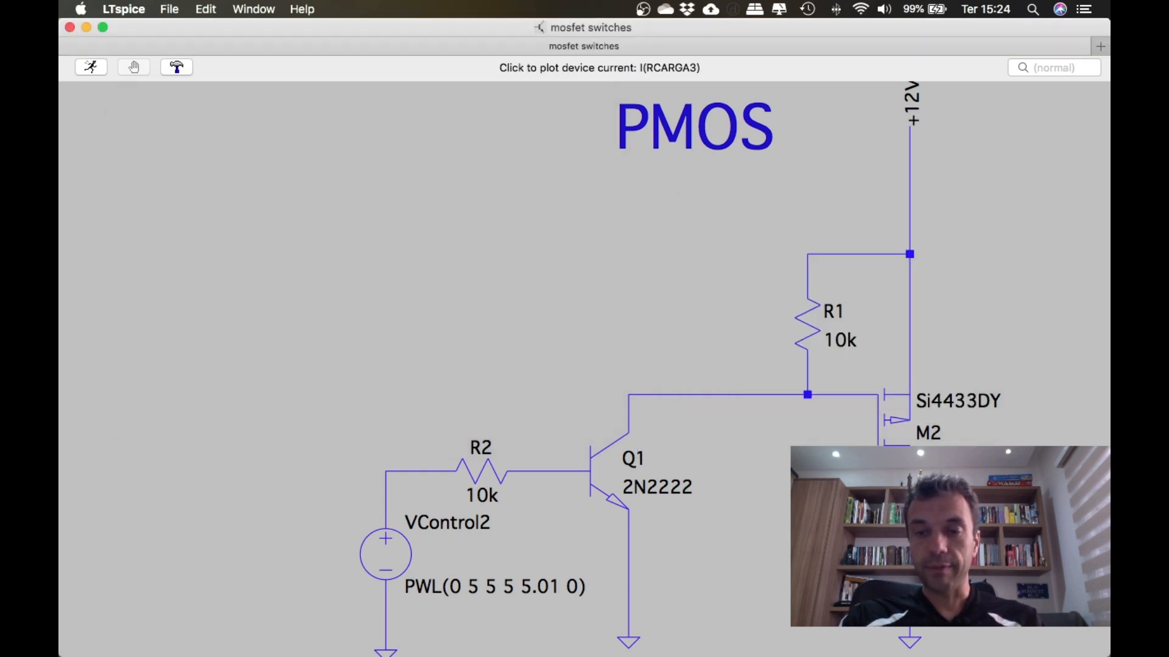
pyautogui.click(388, 470)
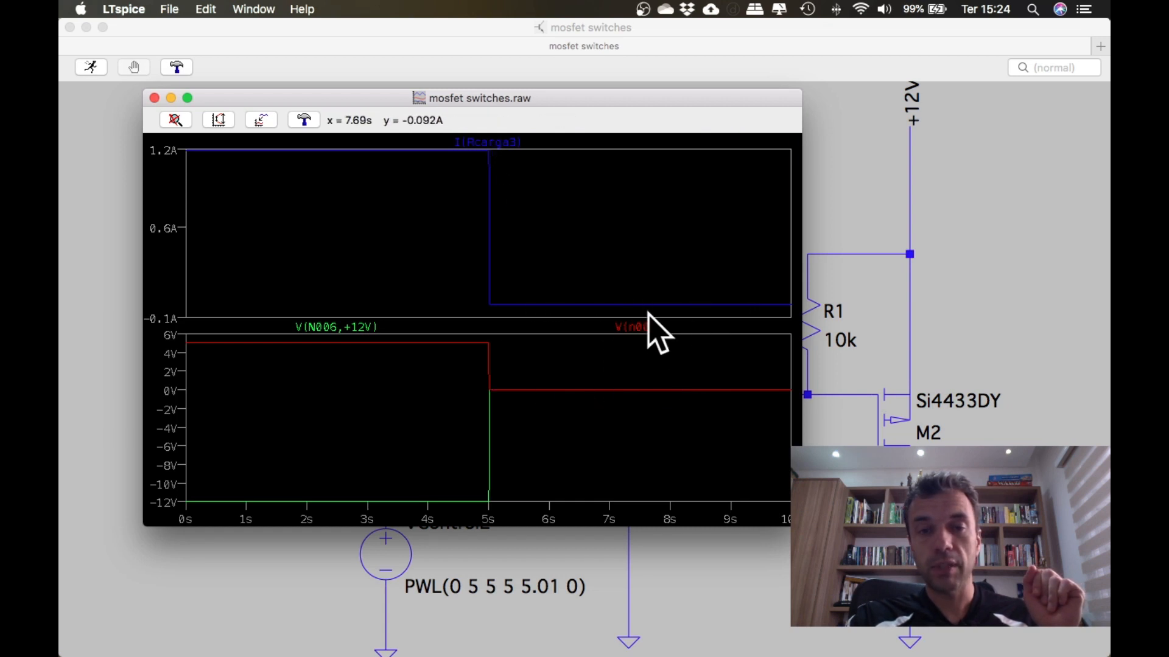
# - Add a third plot pane and plot the power dissipation of M2 and M3 in it
pyautogui.rightClick(603, 200)
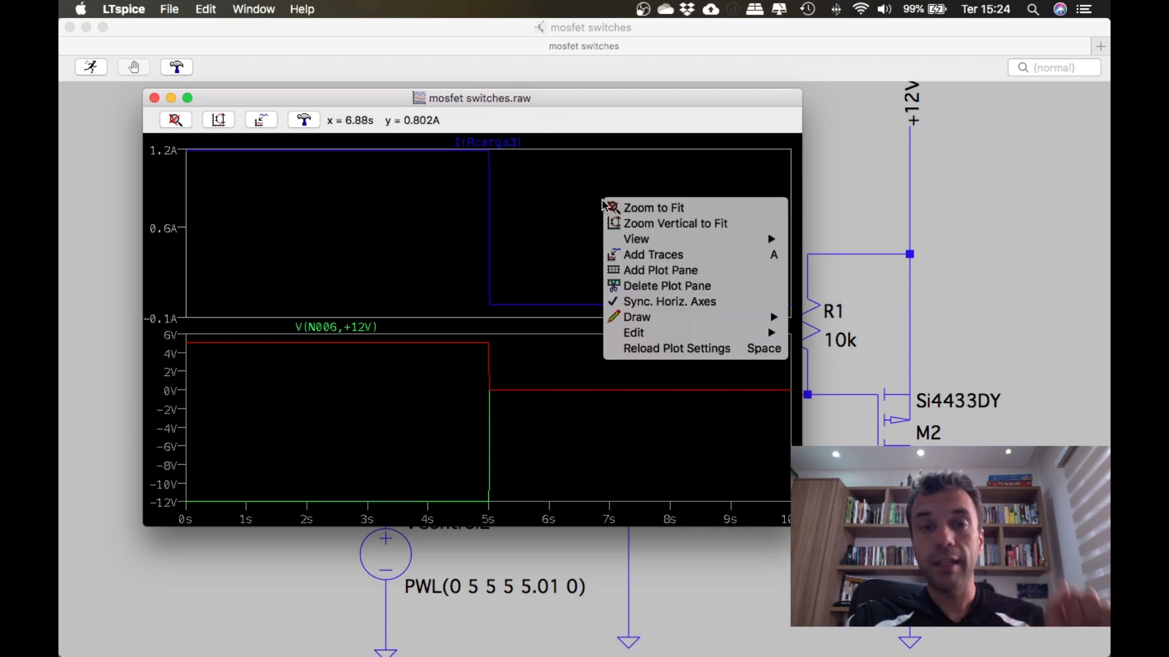
pyautogui.click(685, 274)
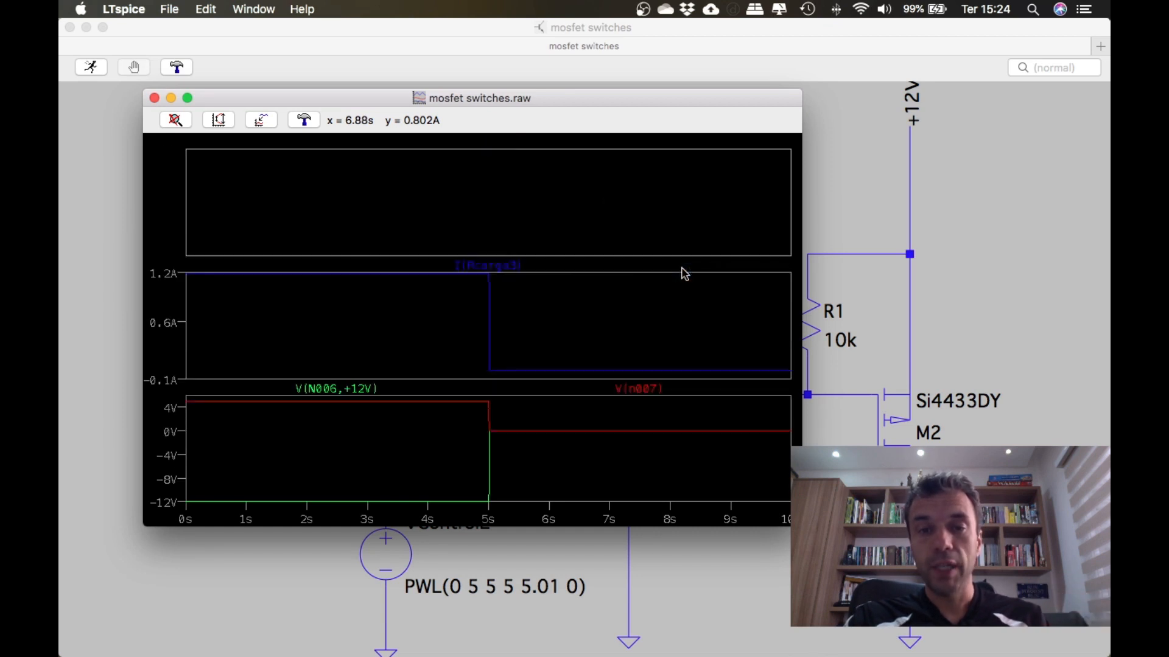
pyautogui.click(927, 419)
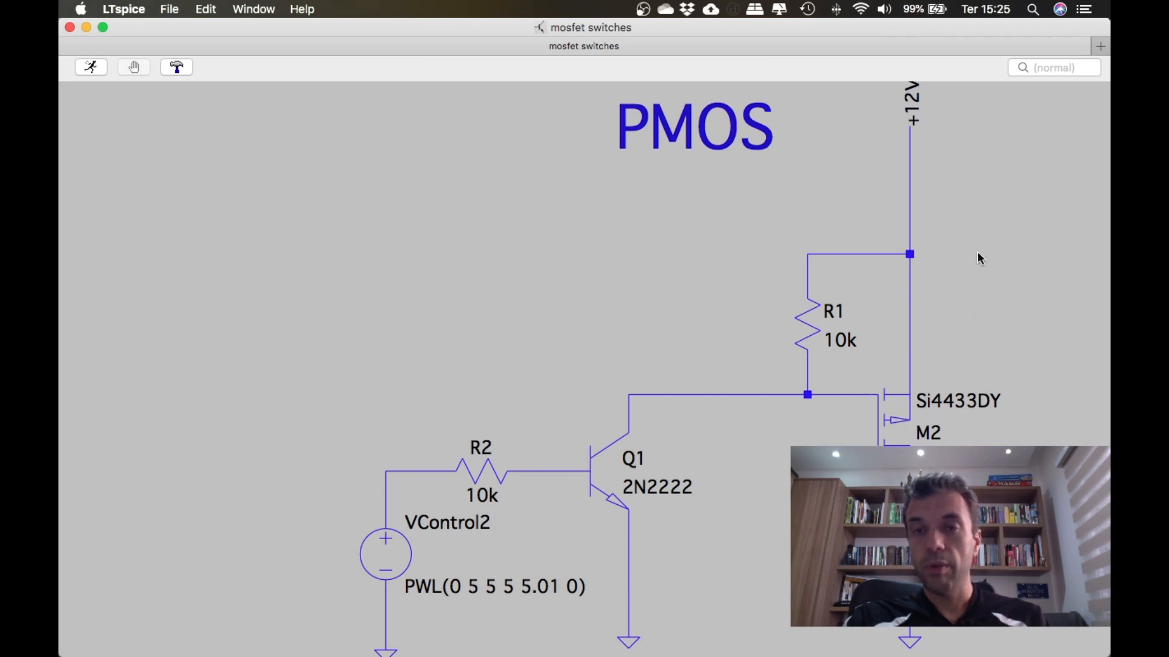
pyautogui.press('space')
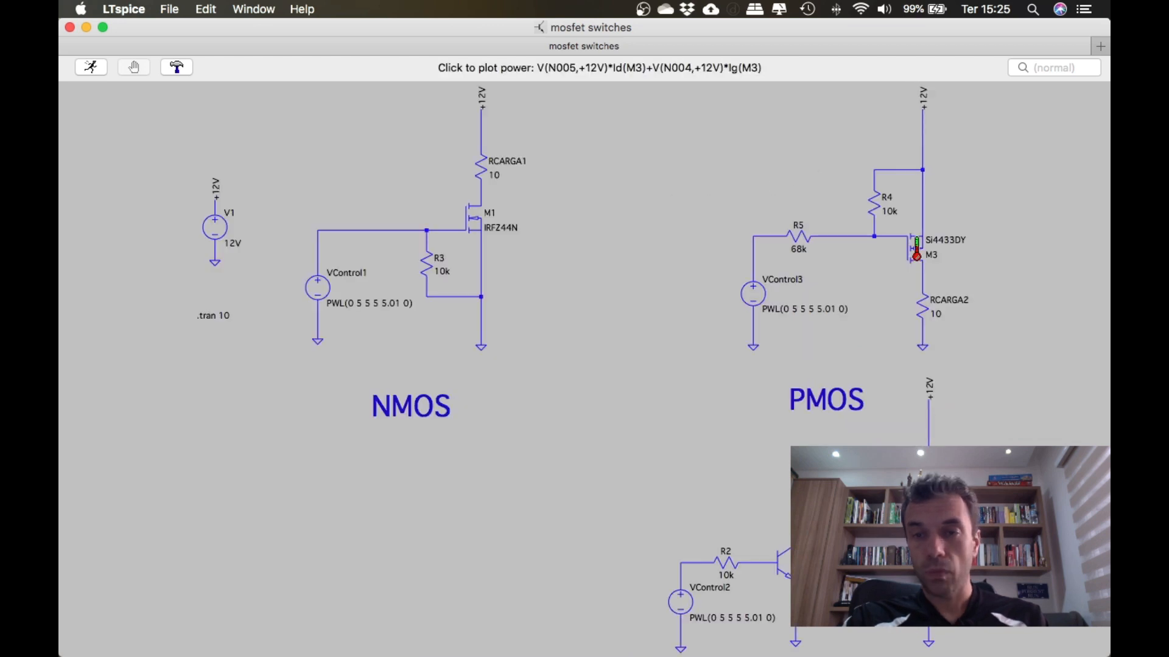
pyautogui.click(486, 168)
# - Enlarge and reposition the waveform window so all three panes and the PMOS circuit with M3 are visible
pyautogui.moveTo(783, 522); pyautogui.dragTo(984, 654)
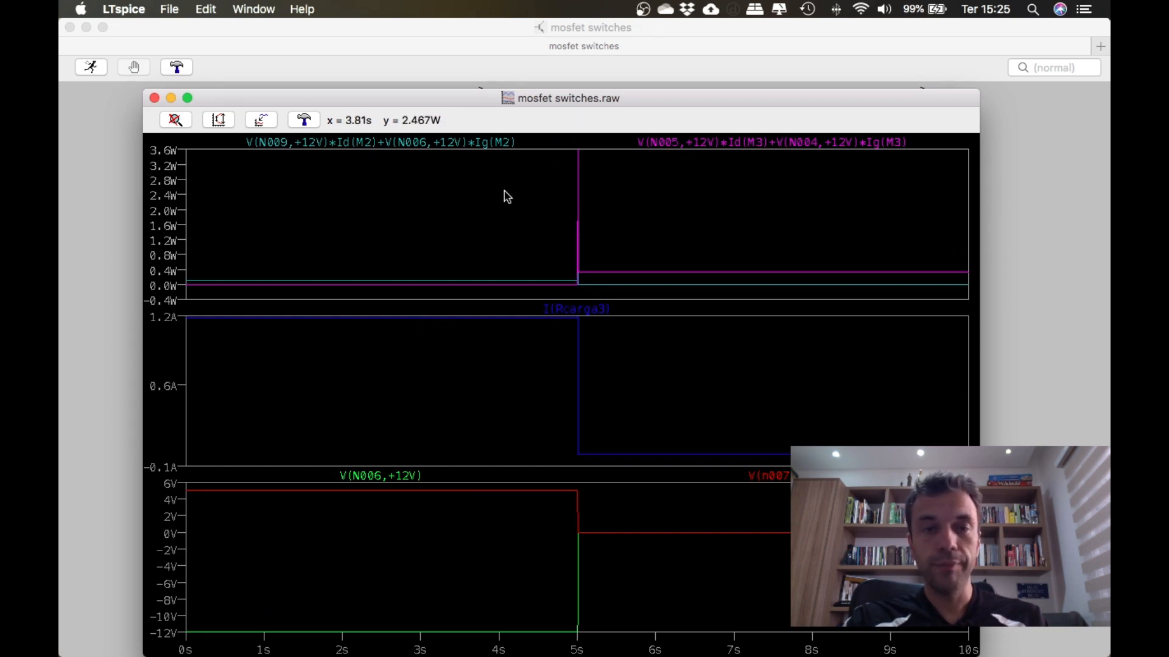
pyautogui.moveTo(554, 90); pyautogui.dragTo(554, 20)
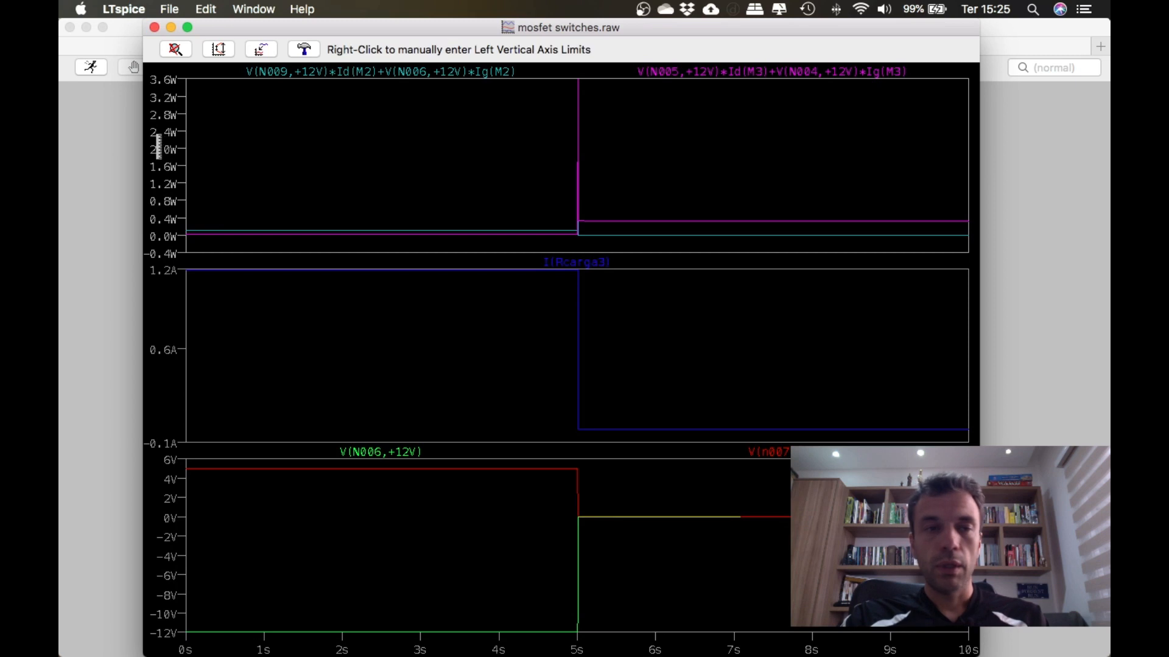
pyautogui.moveTo(141, 149); pyautogui.dragTo(89, 149)
pyautogui.moveTo(979, 75); pyautogui.dragTo(879, 74)
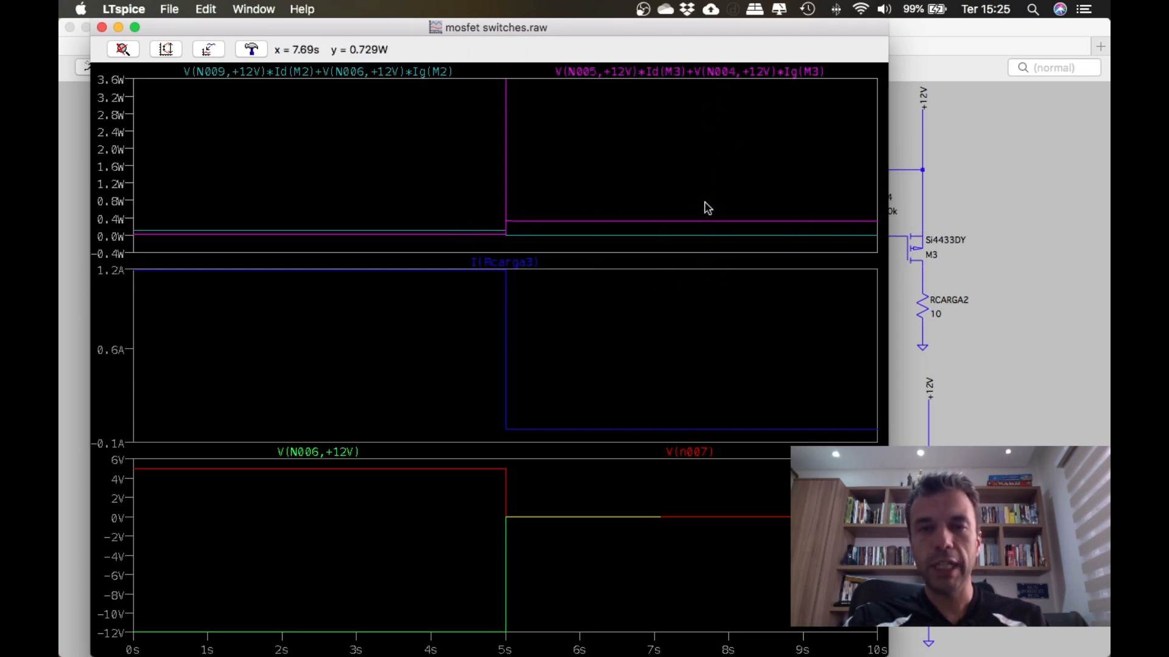
# - Attach a cursor to the M2 power trace, position it at about 2.9 s, and move the readout aside
pyautogui.click(352, 70)
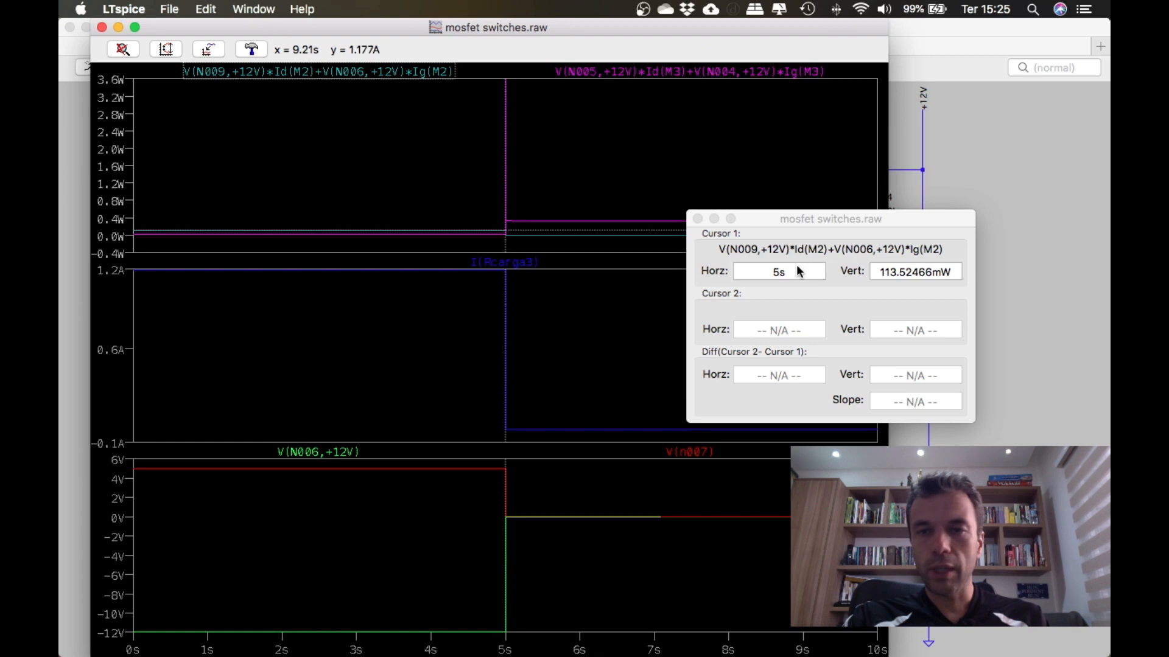
pyautogui.moveTo(505, 193); pyautogui.dragTo(347, 195)
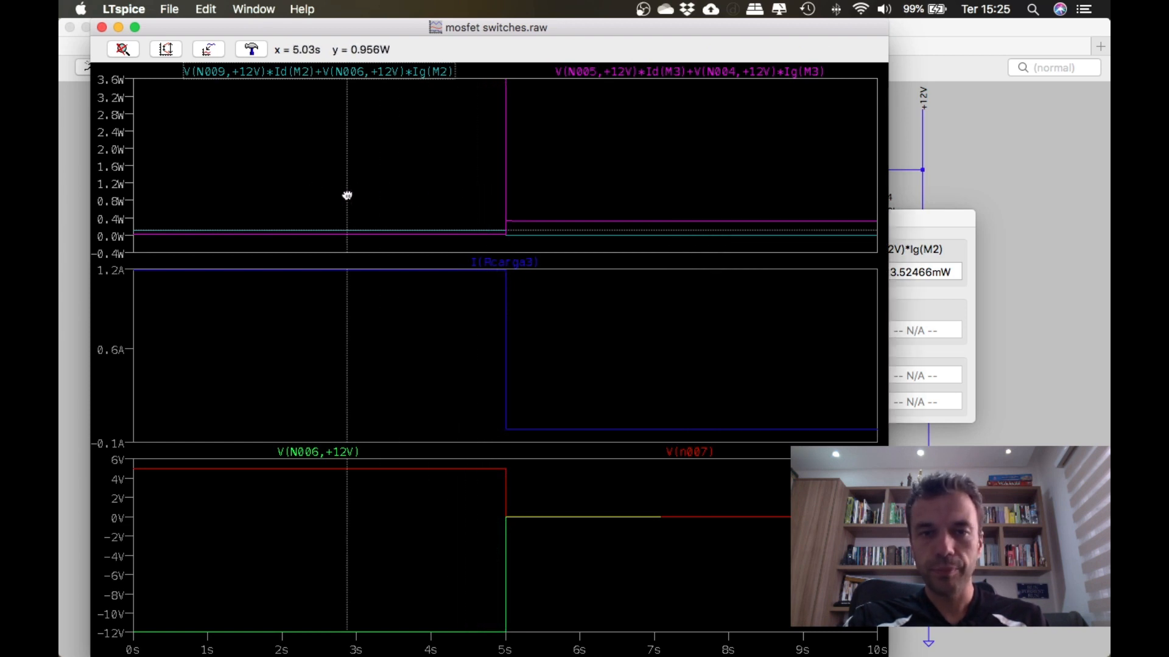
pyautogui.click(926, 238)
pyautogui.moveTo(849, 221); pyautogui.dragTo(972, 108)
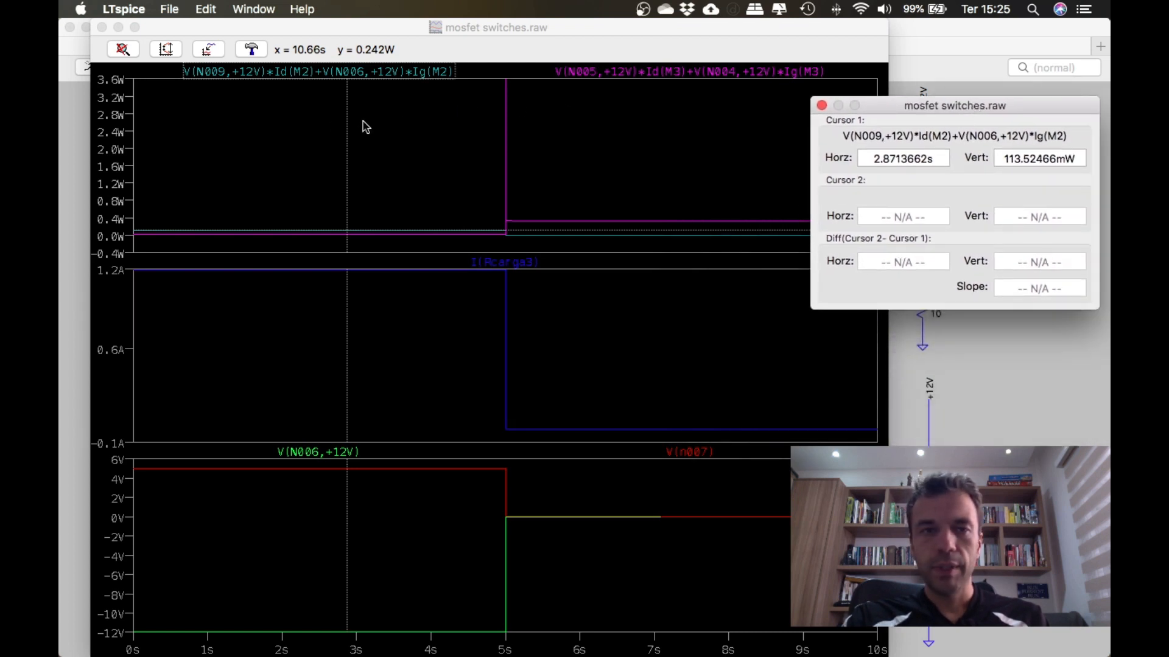
# - Switch the cursor to the M3 power trace and move it to about 6.5 s
pyautogui.click(715, 75)
pyautogui.click(713, 75)
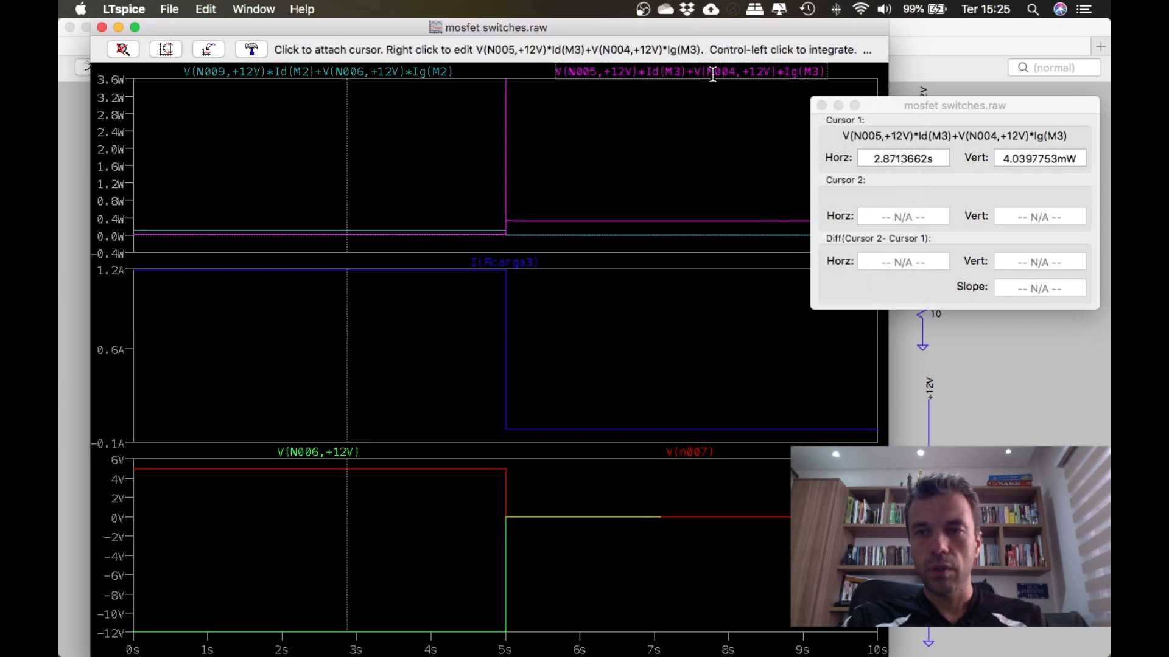
pyautogui.moveTo(347, 144); pyautogui.dragTo(618, 134)
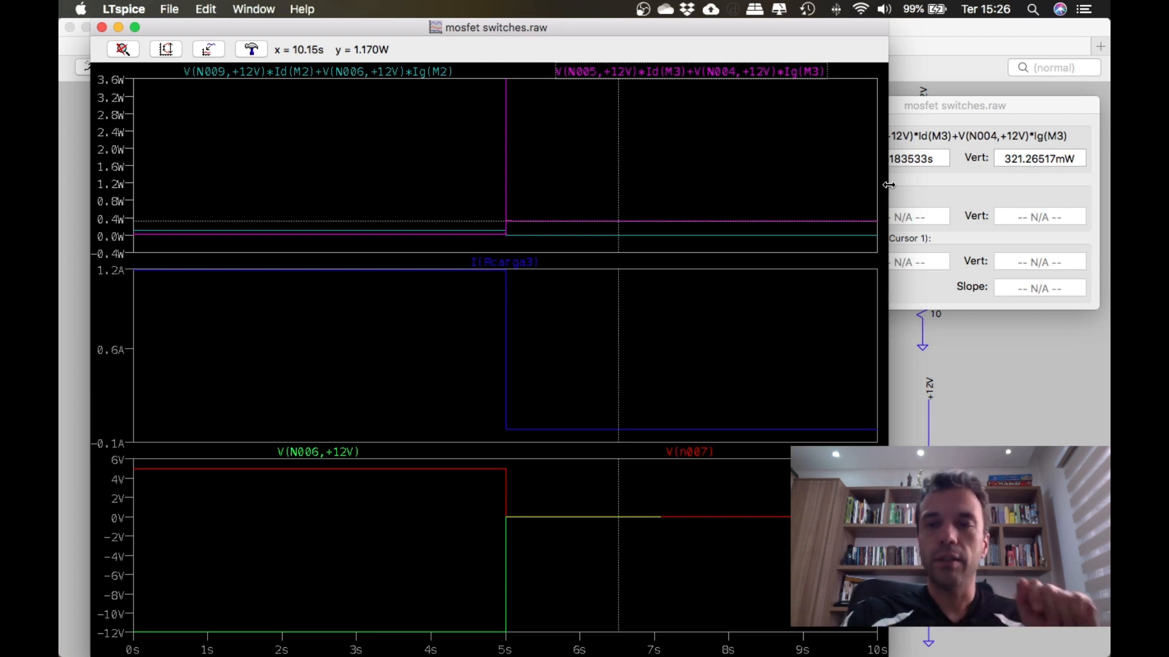
# - Switch to the Si4433DY datasheet in Chrome and highlight the VDS rating in the product summary
pyautogui.press('super+Tab')
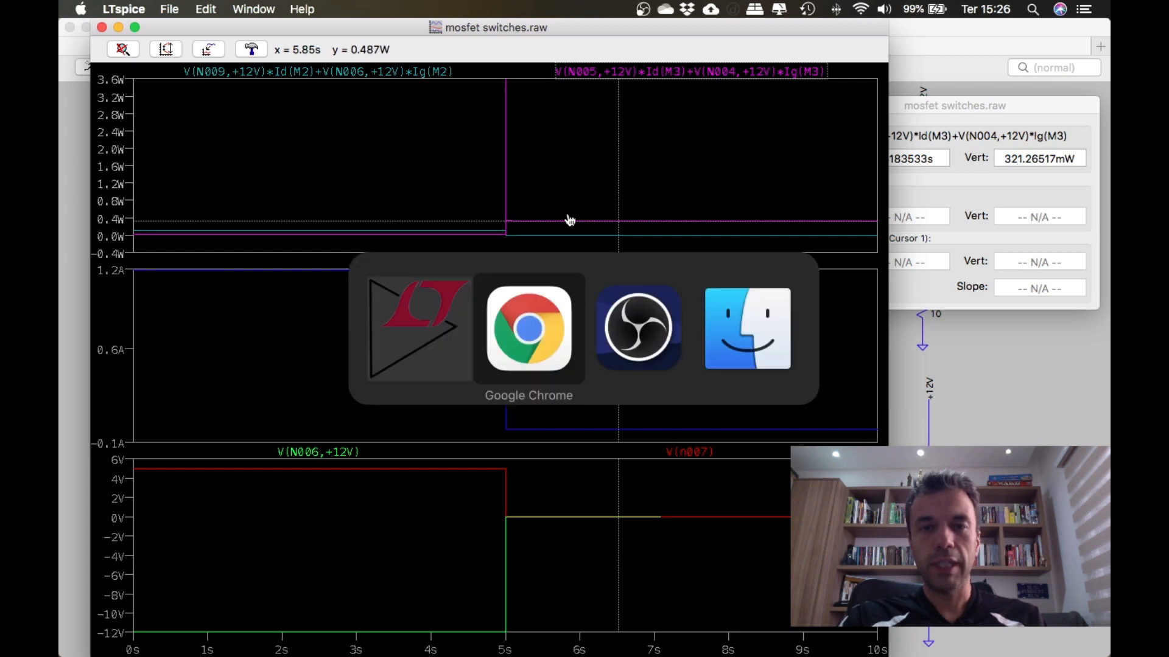
pyautogui.moveTo(247, 358); pyautogui.dragTo(225, 355)
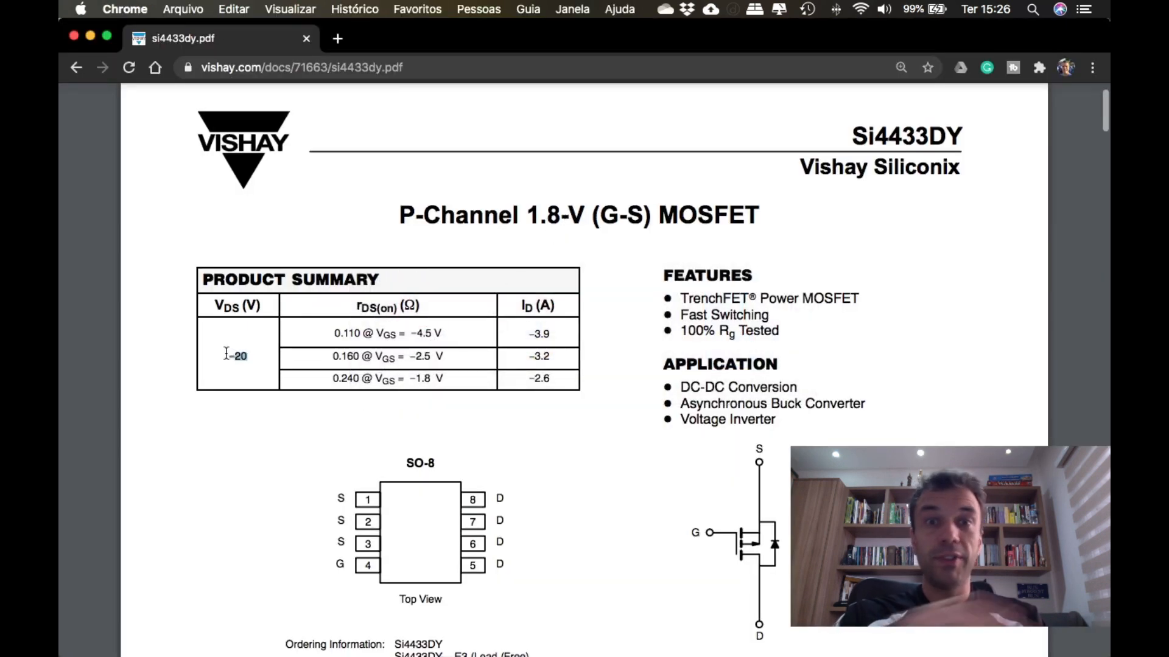